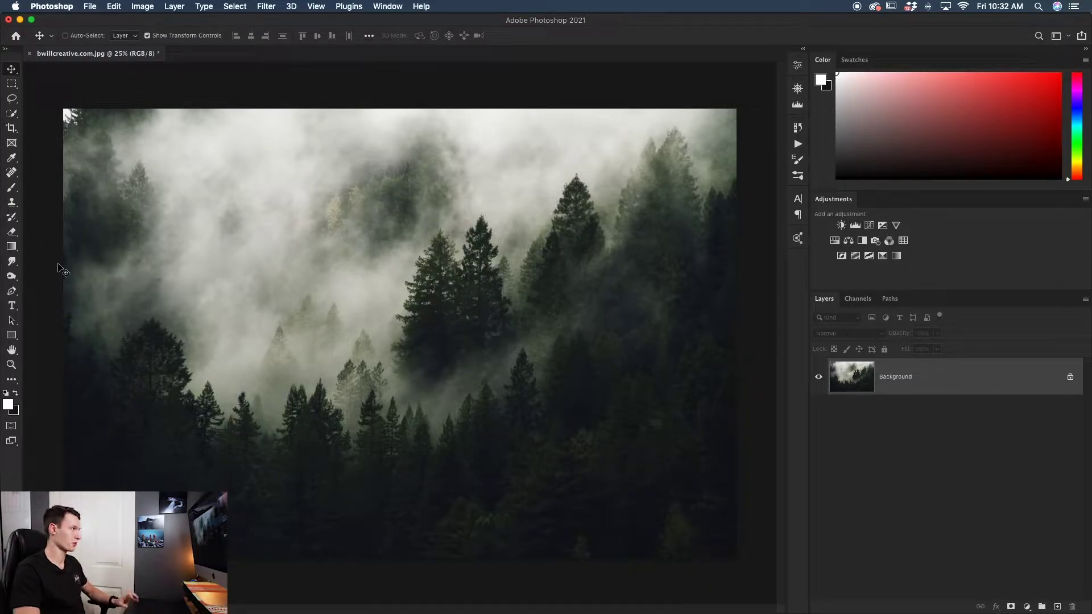
Type the word CALM as a new text layer on the forest photo.
click(12, 307)
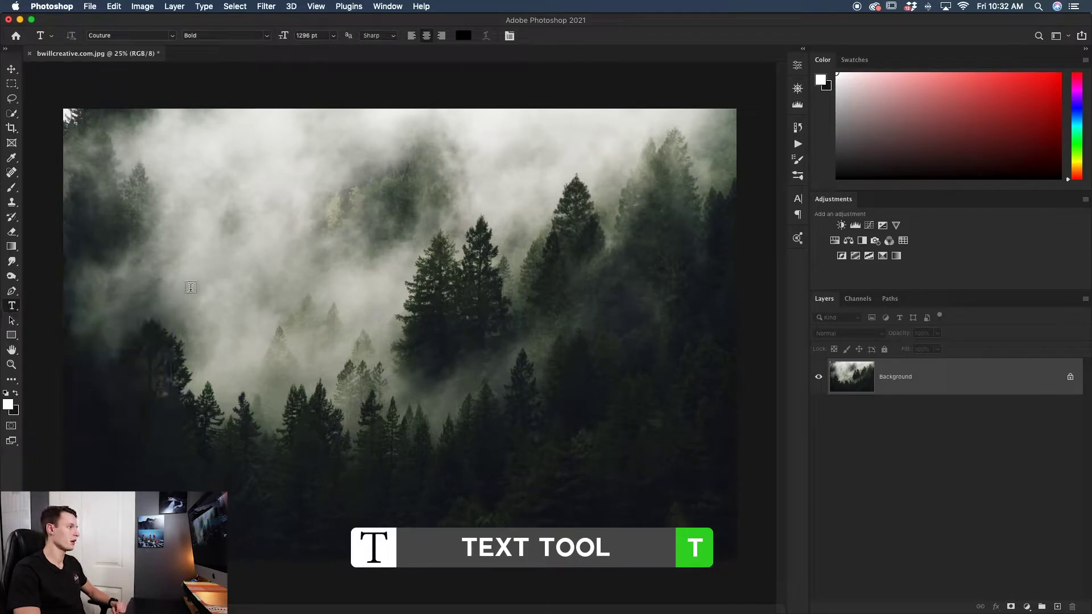
click(164, 307)
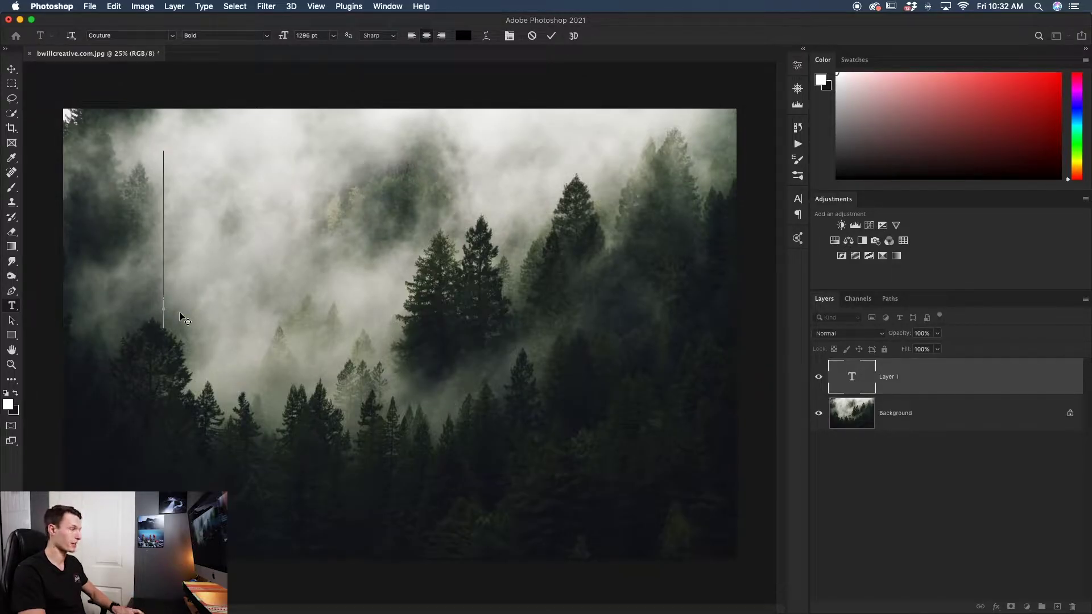
text(CALM)
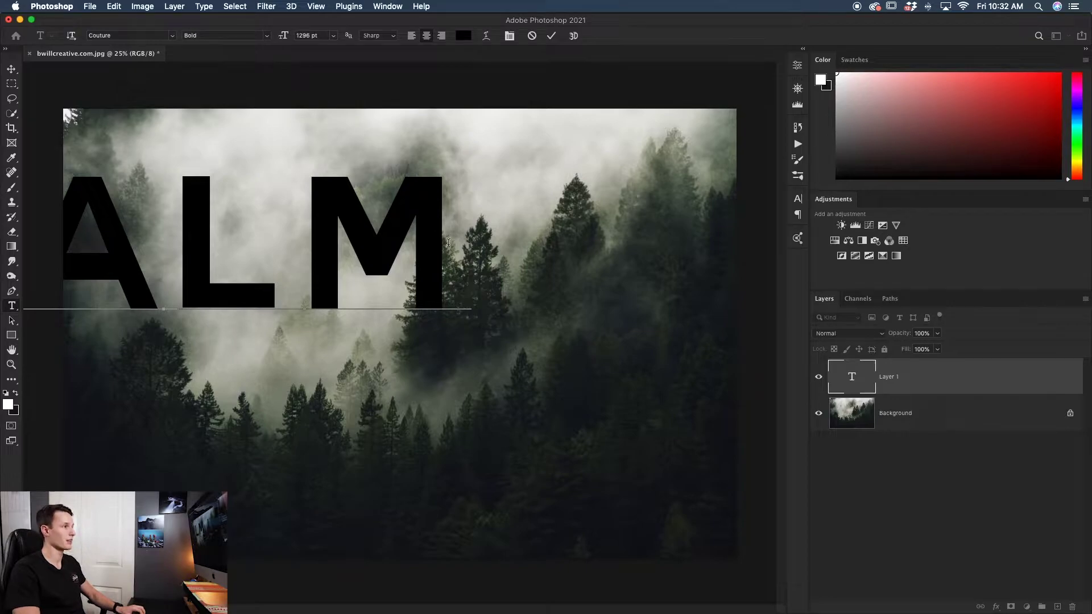
Style CALM in Couture Bold, black, at a slightly smaller size, and commit the text.
drag(448, 243, 34, 246)
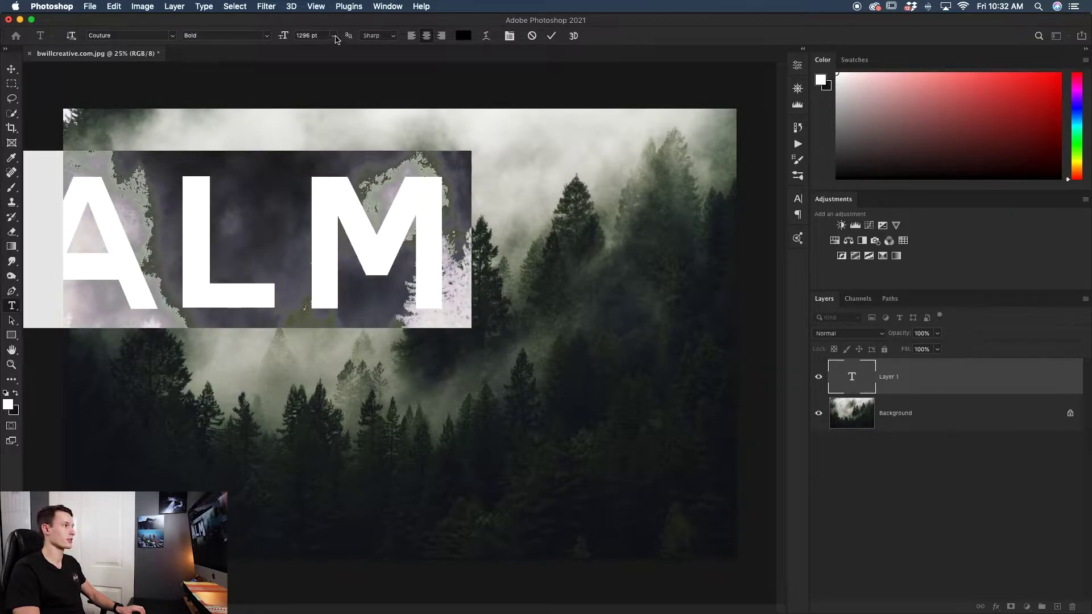
mouse_move(285, 37)
mouse_down()
mouse_move(241, 37)
mouse_move(288, 38)
mouse_up()
click(472, 36)
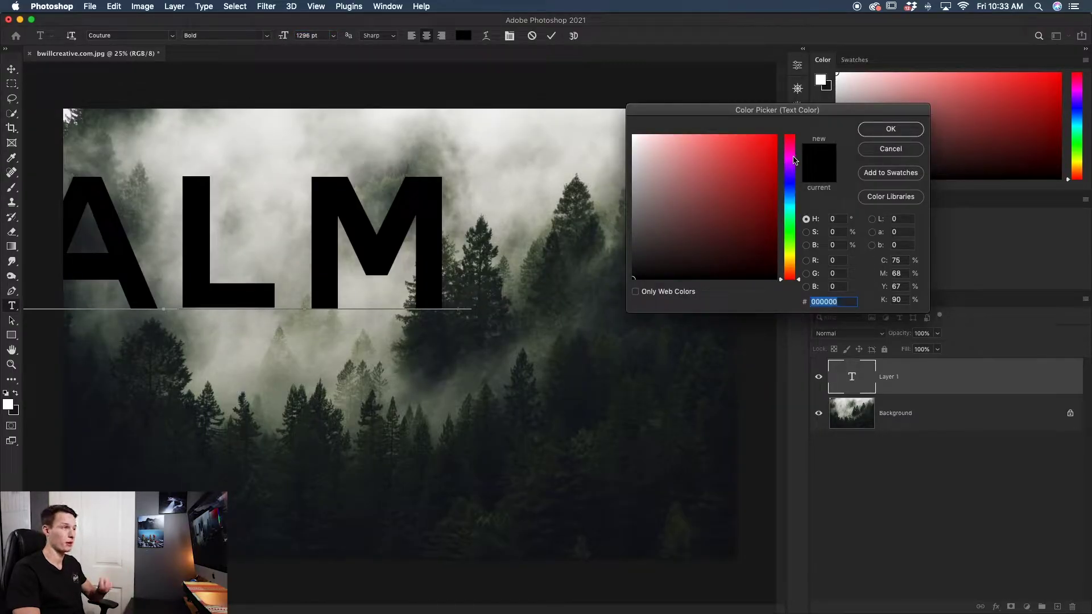
click(879, 130)
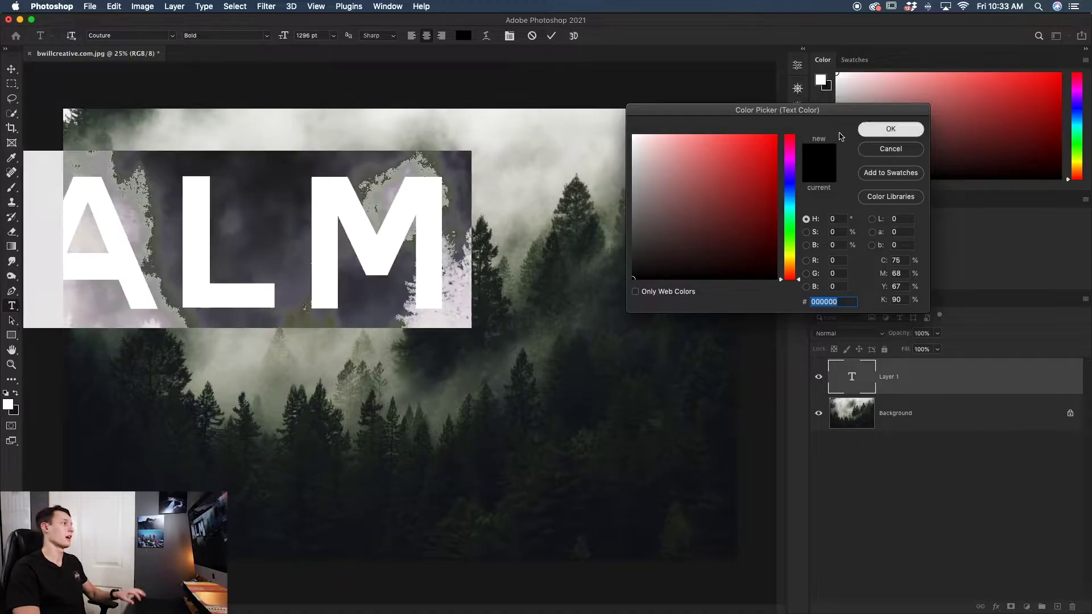
click(173, 36)
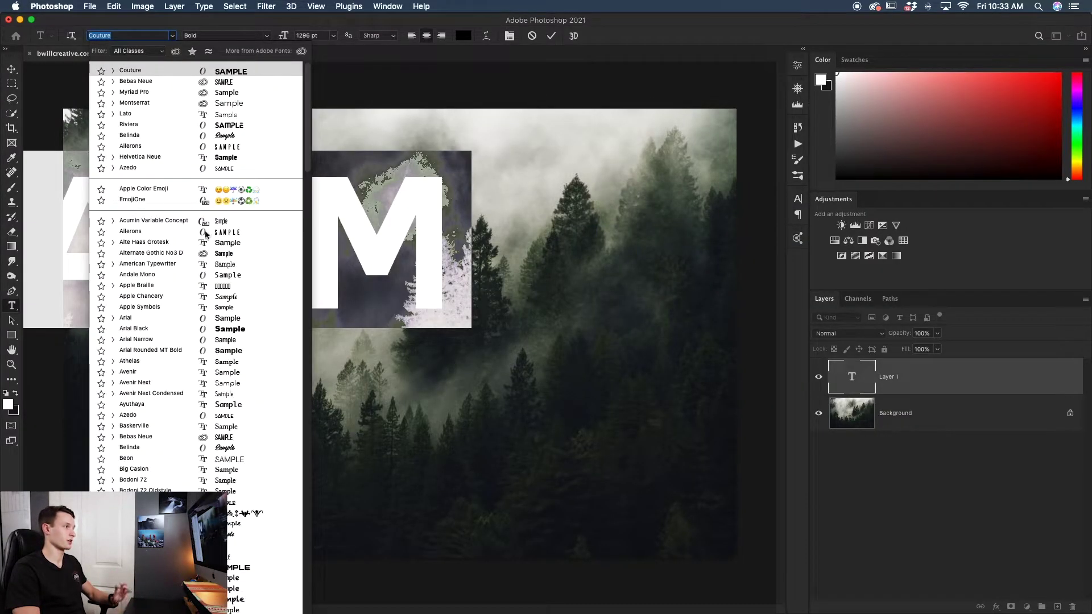
key(Down)
key(Down)
key(Up)
key(Up)
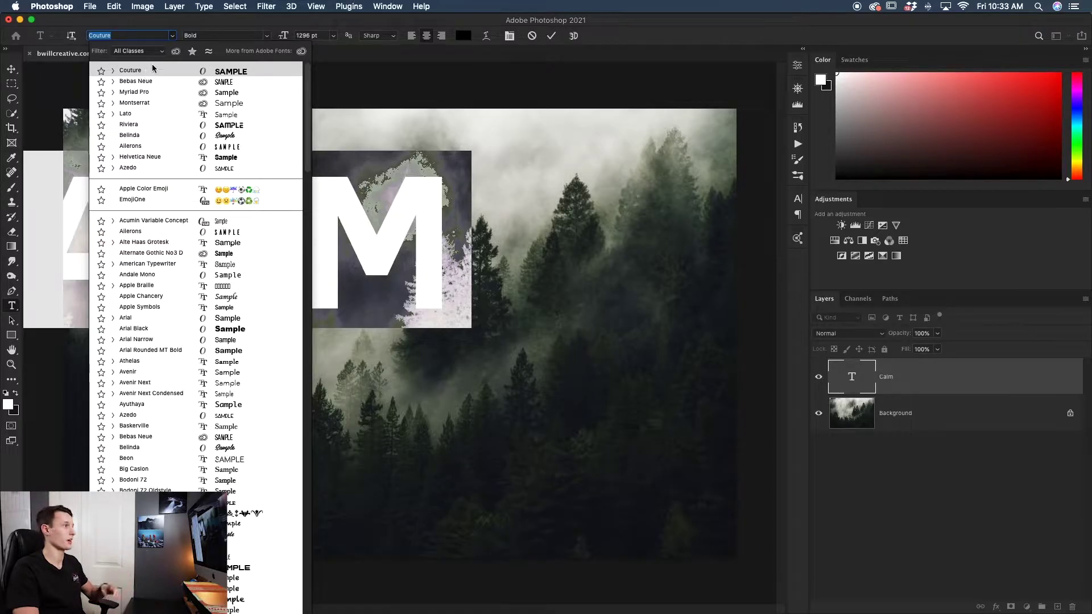
click(172, 35)
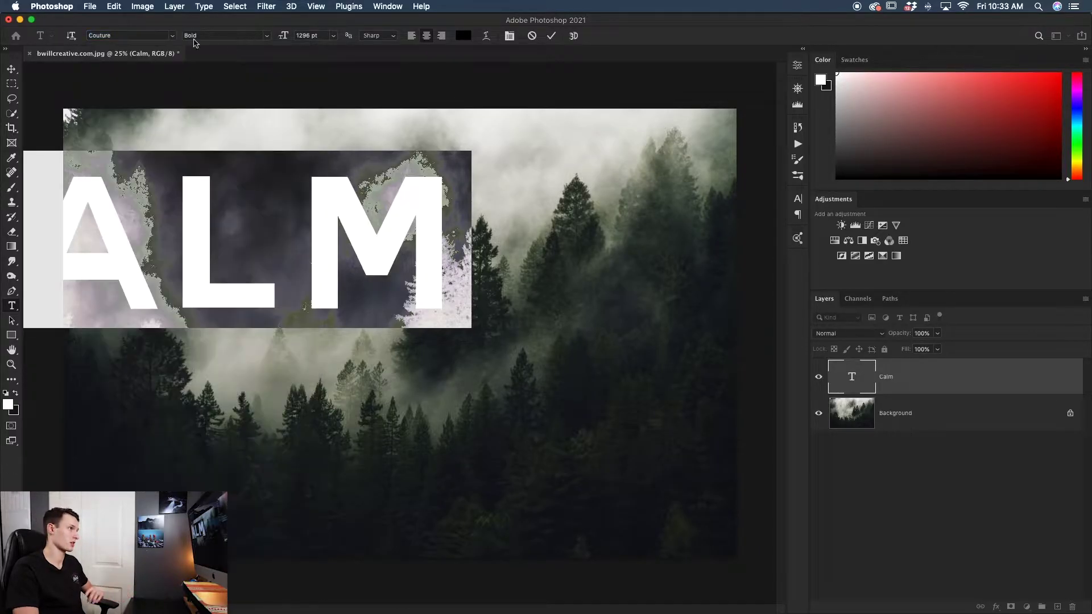
click(551, 36)
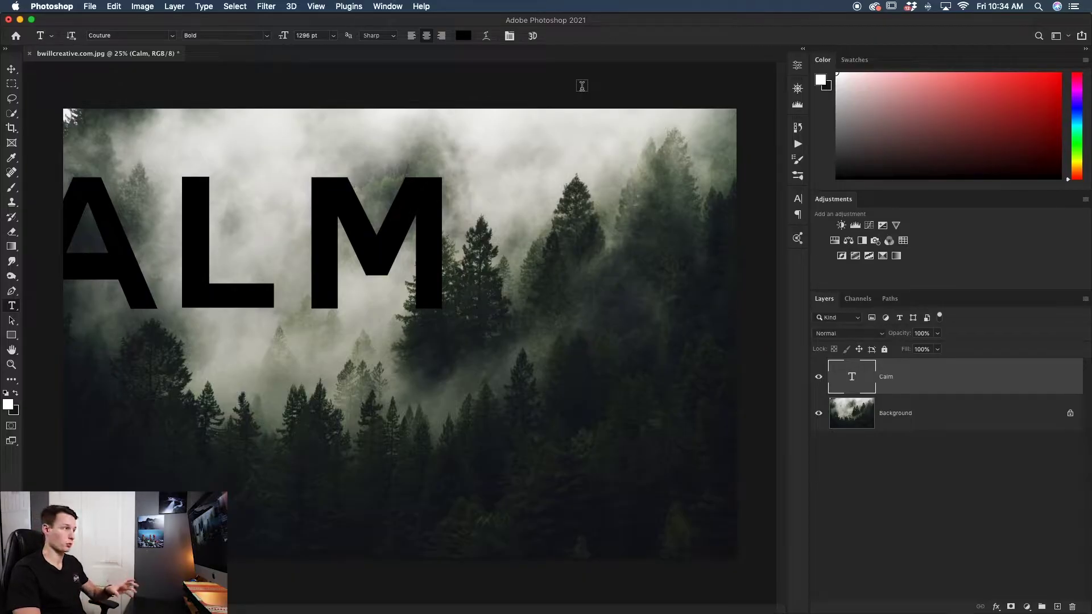
Centre CALM on the photo and scale it up to about 1479 pt across most of the width.
key(v)
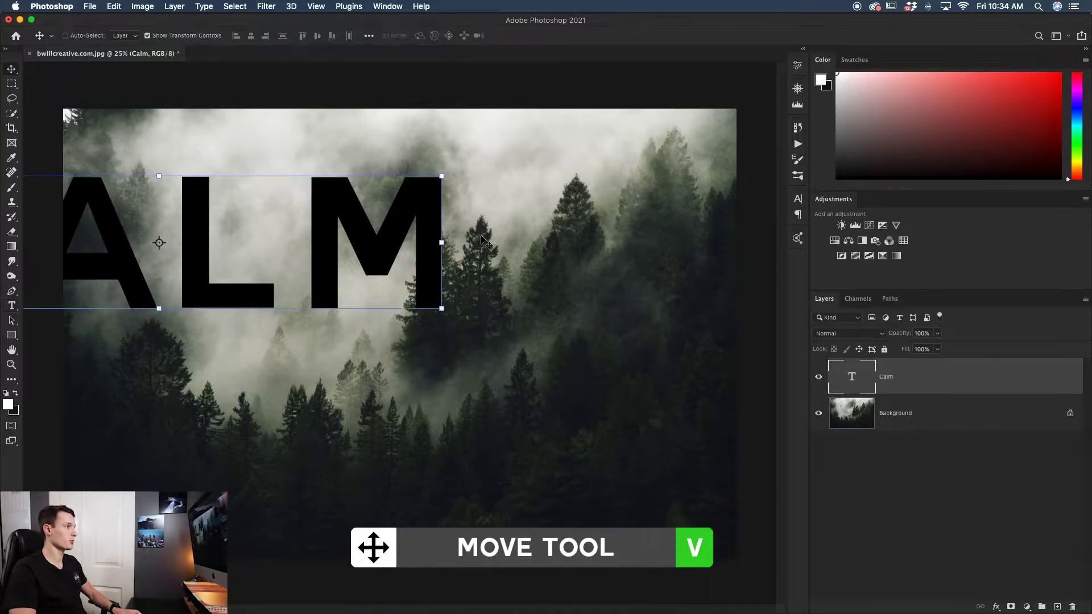
drag(285, 236, 503, 306)
key(ctrl+t)
drag(690, 397, 752, 437)
drag(625, 351, 582, 345)
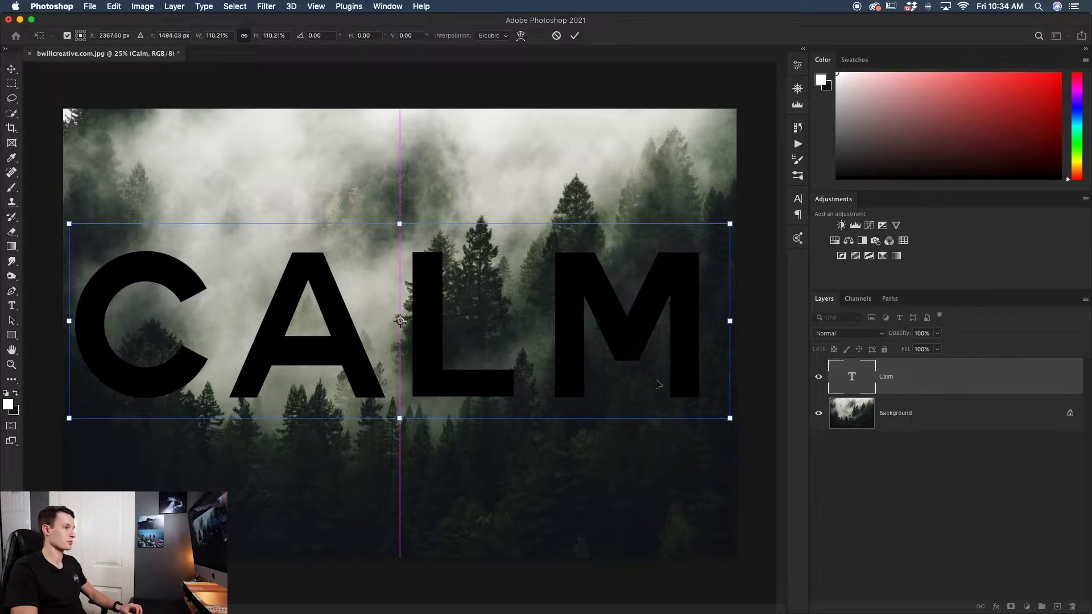
drag(731, 419, 754, 426)
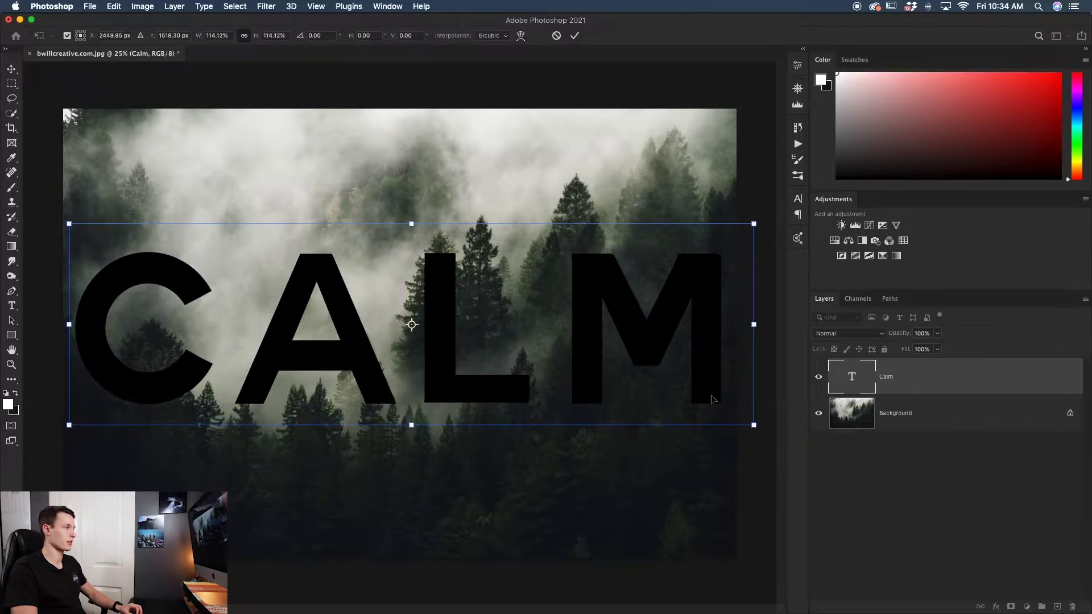
drag(653, 352, 654, 353)
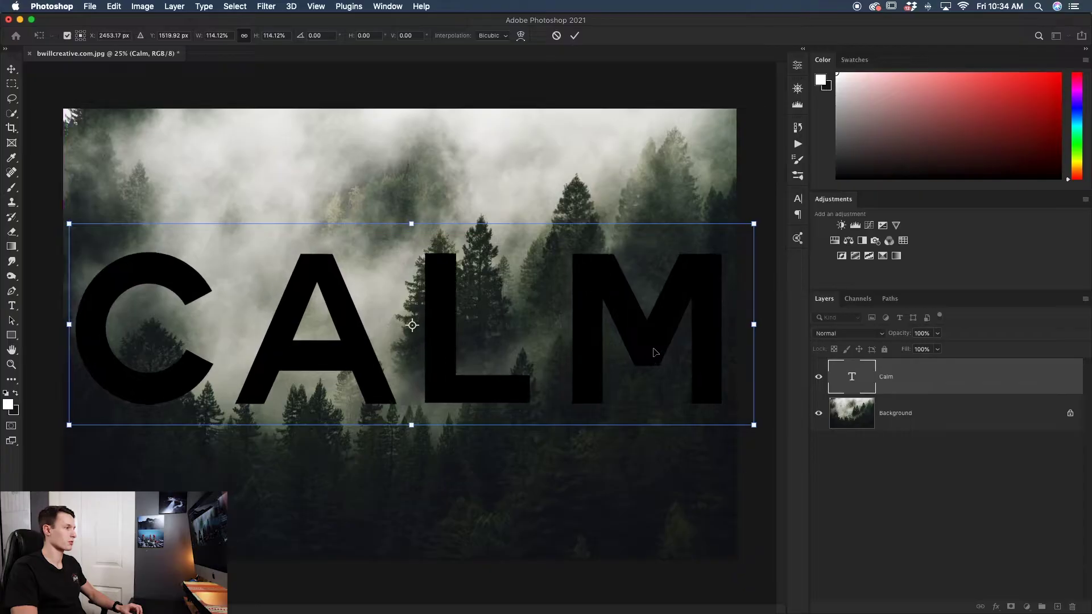
click(574, 35)
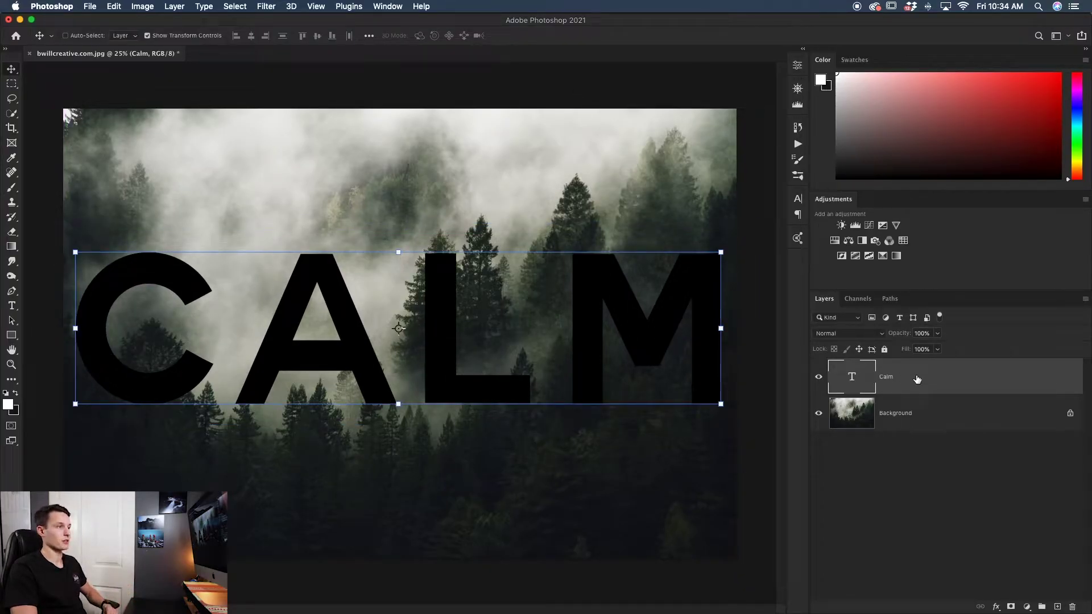
click(798, 200)
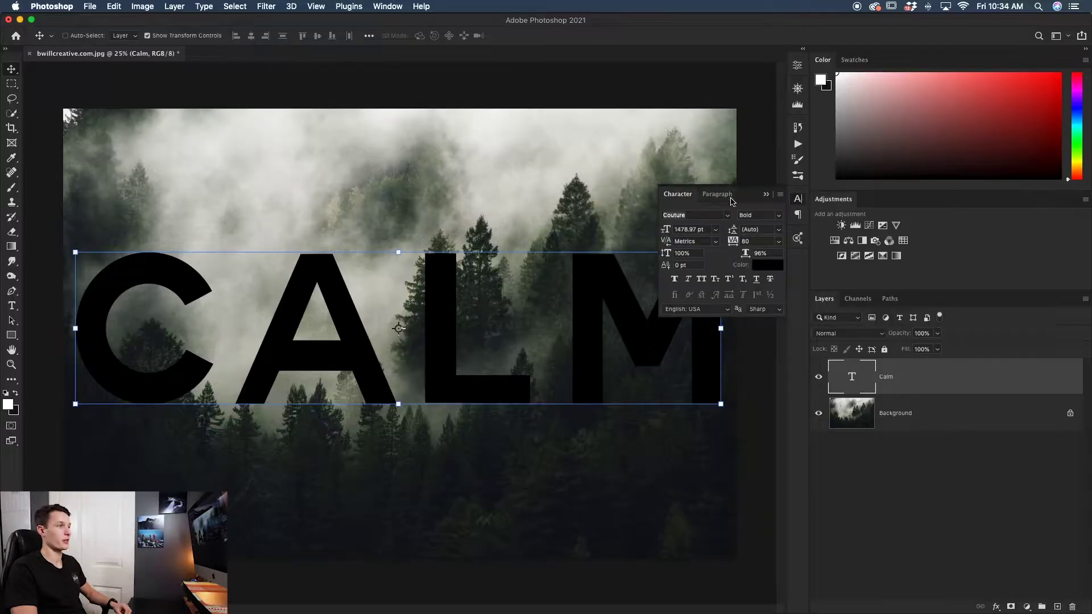
Tighten the tracking of CALM to -160 so the letters touch.
click(379, 8)
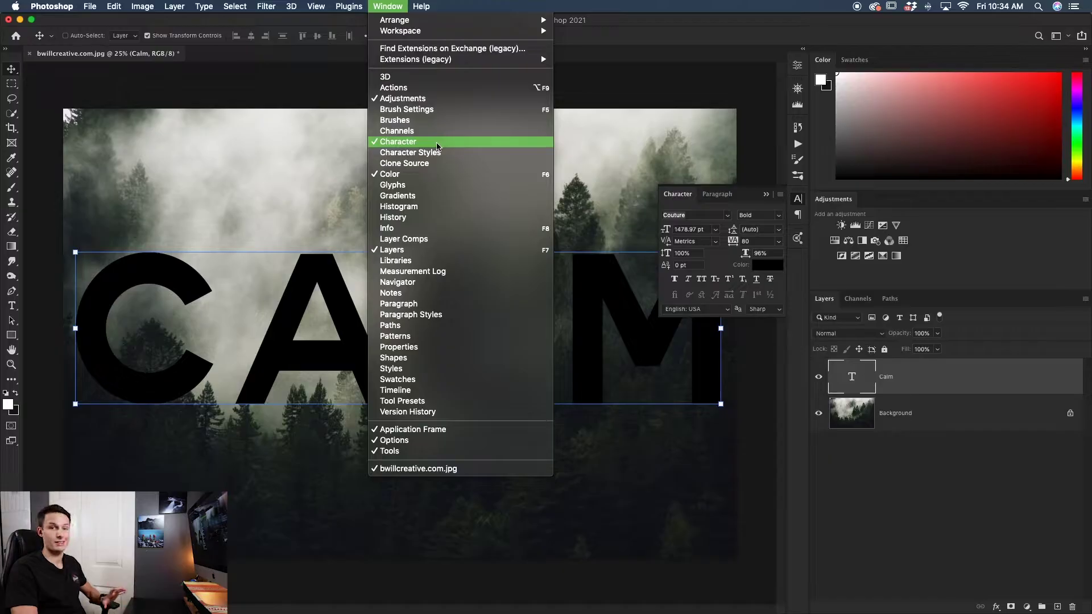
click(692, 224)
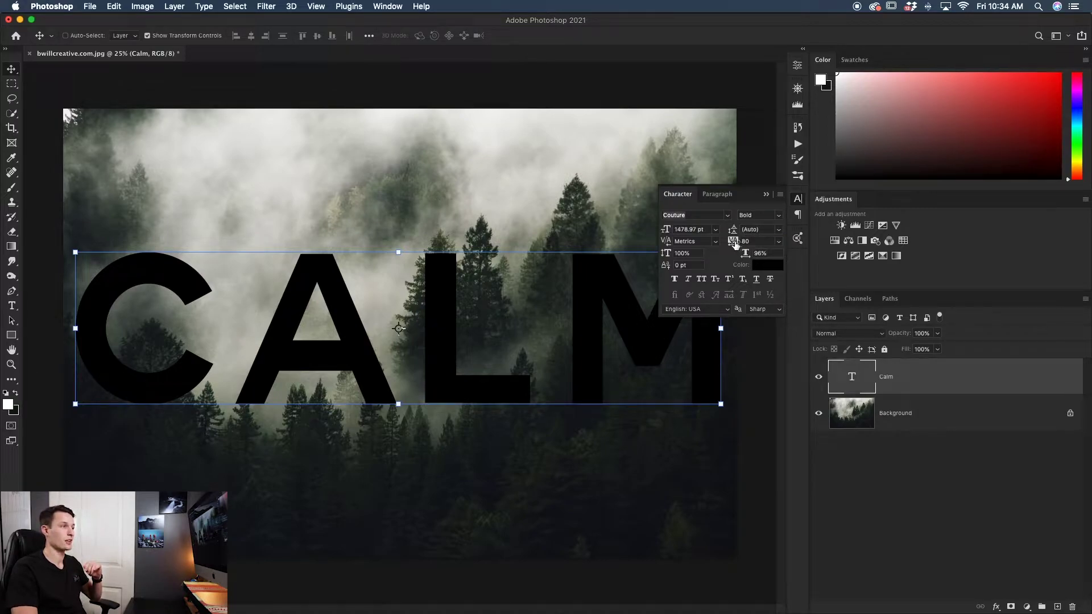
drag(734, 243, 748, 243)
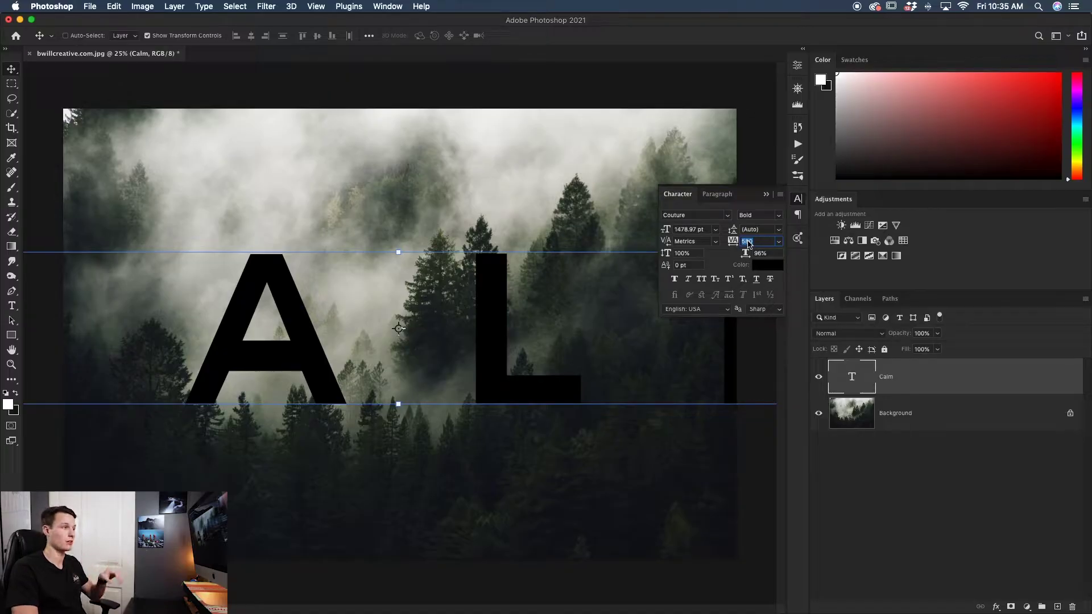
drag(749, 244, 728, 245)
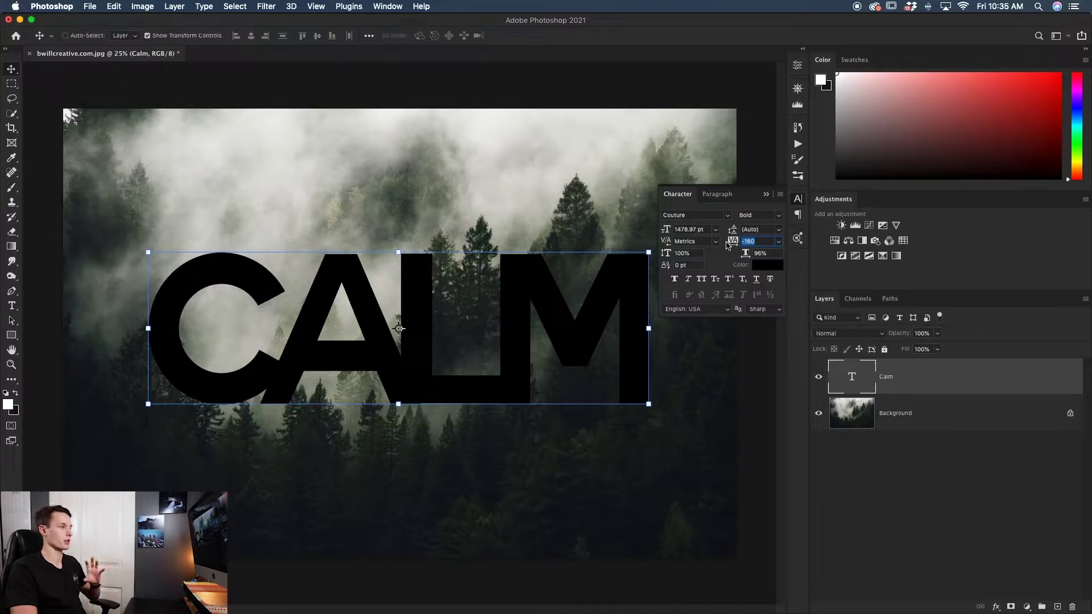
key(Return)
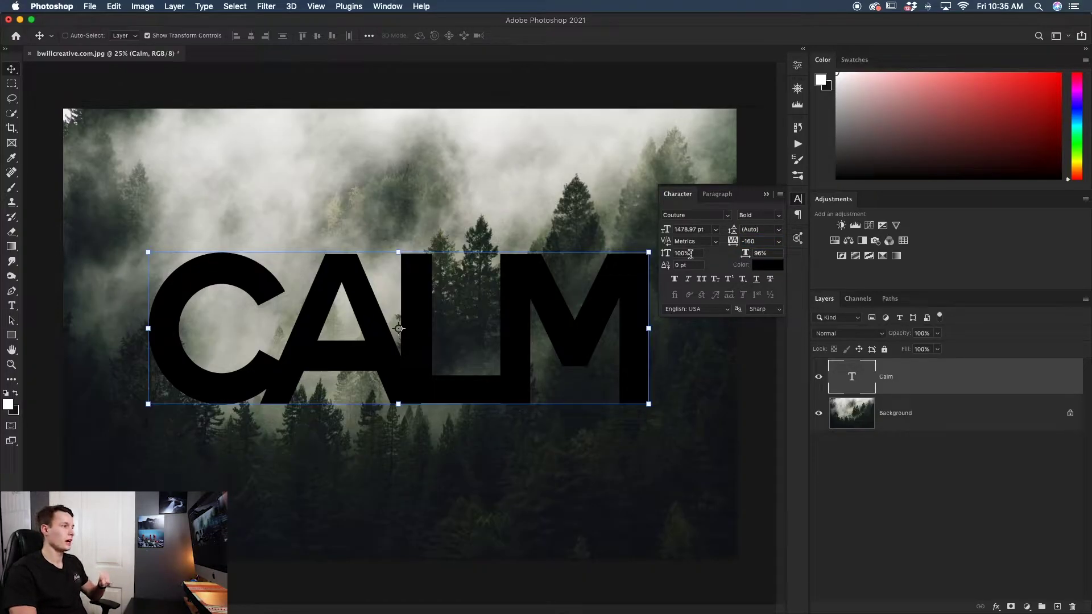
Set both the horizontal and vertical scale of CALM to 100%.
mouse_move(666, 254)
mouse_down()
mouse_move(690, 256)
mouse_move(665, 256)
mouse_up()
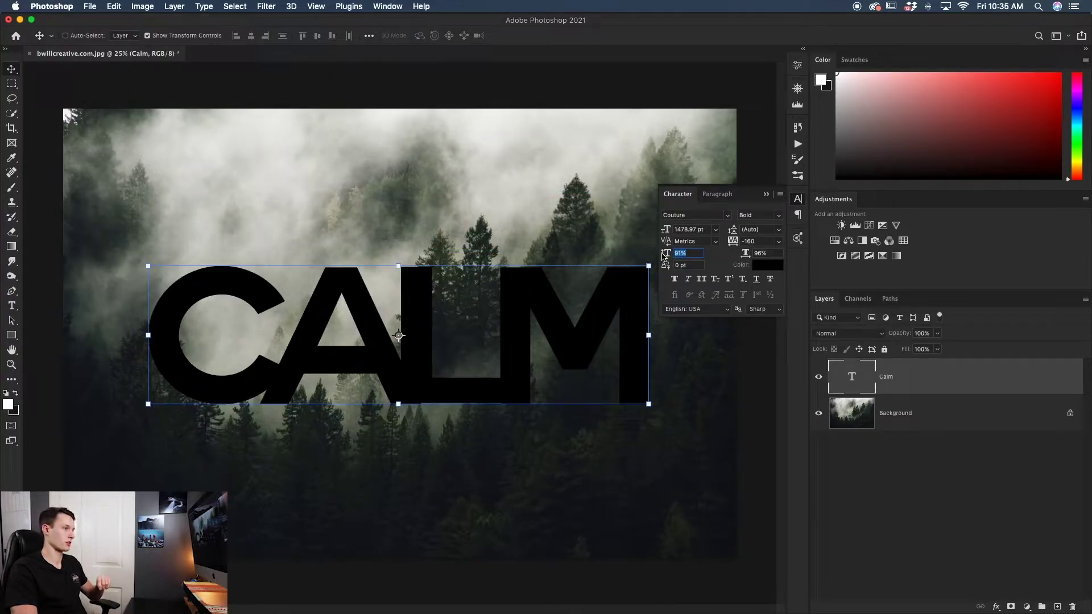
drag(746, 254, 766, 257)
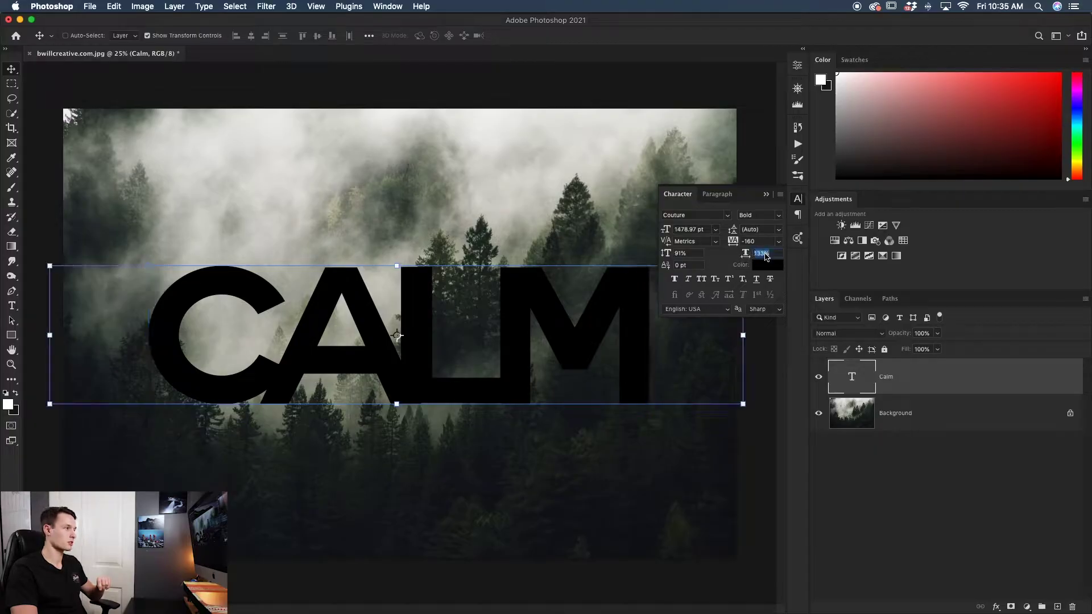
text(100)
click(687, 254)
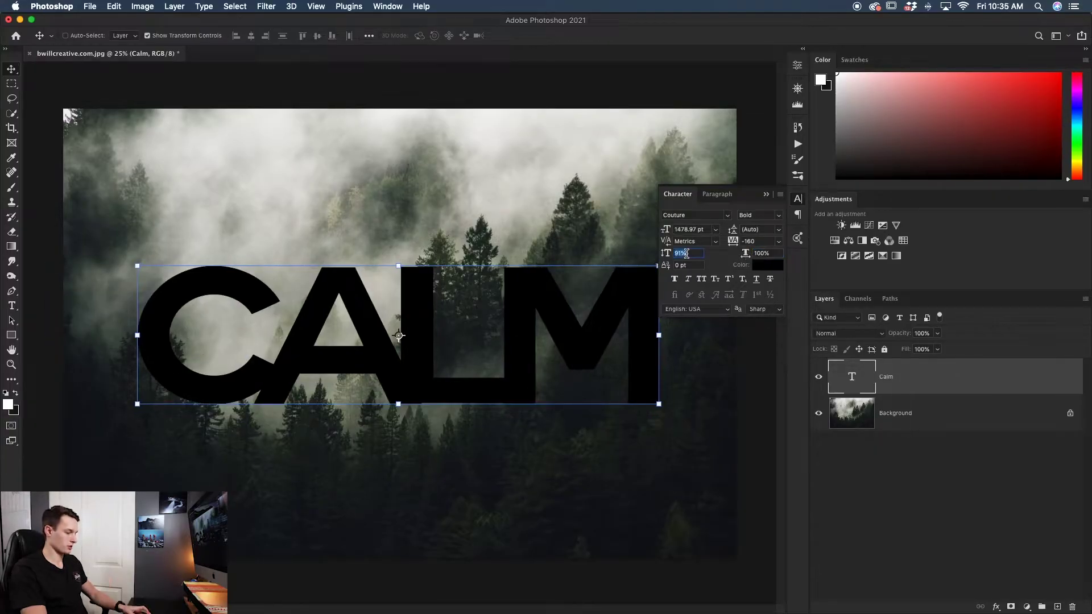
text(100)
key(Return)
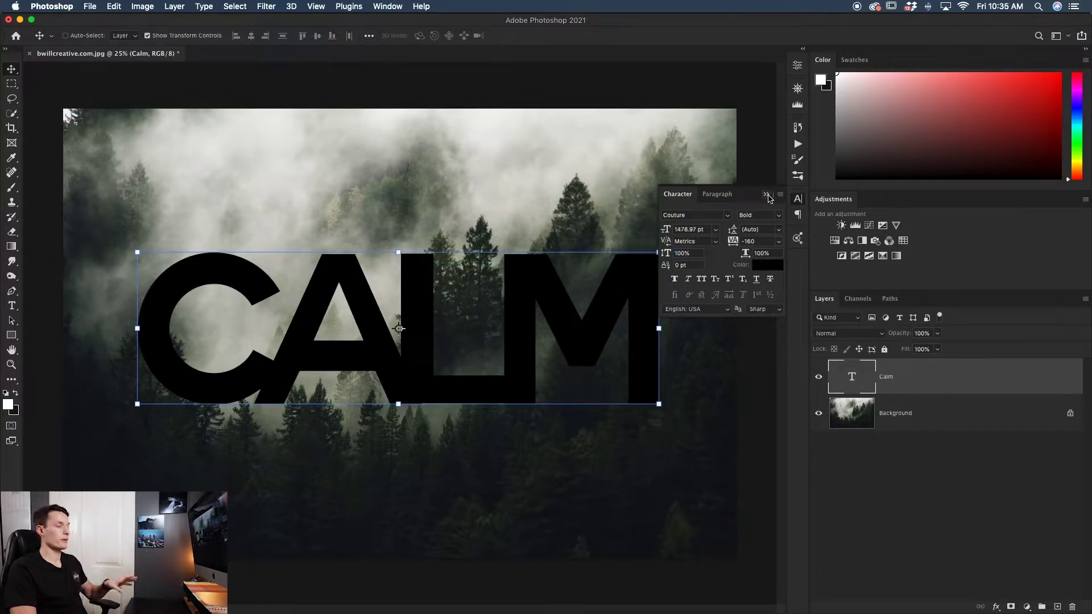
Scale the CALM lettering up by about 114% and commit the resize.
click(767, 196)
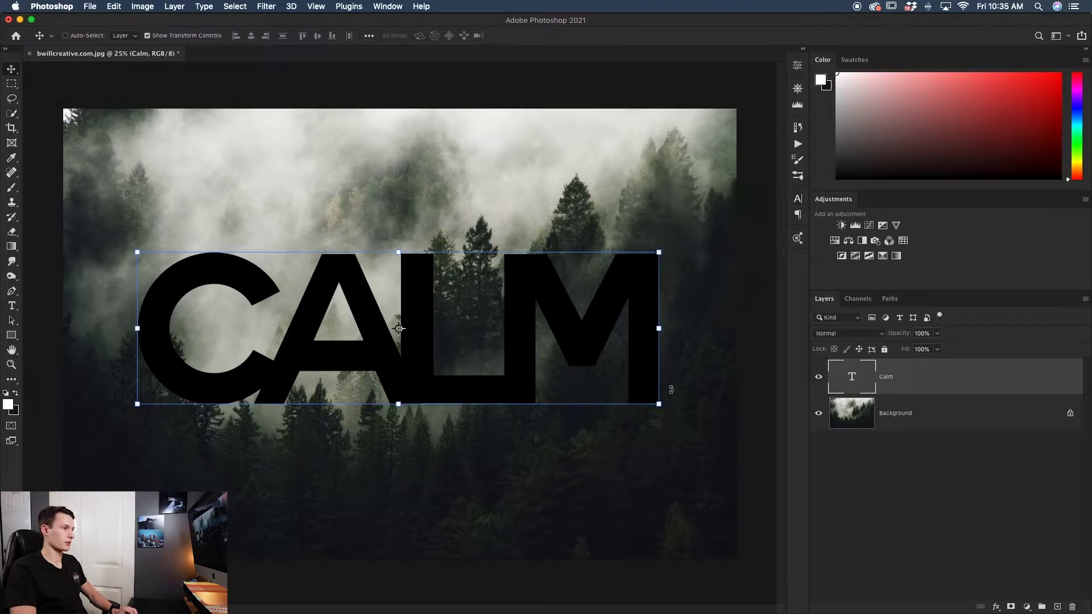
drag(659, 405, 718, 446)
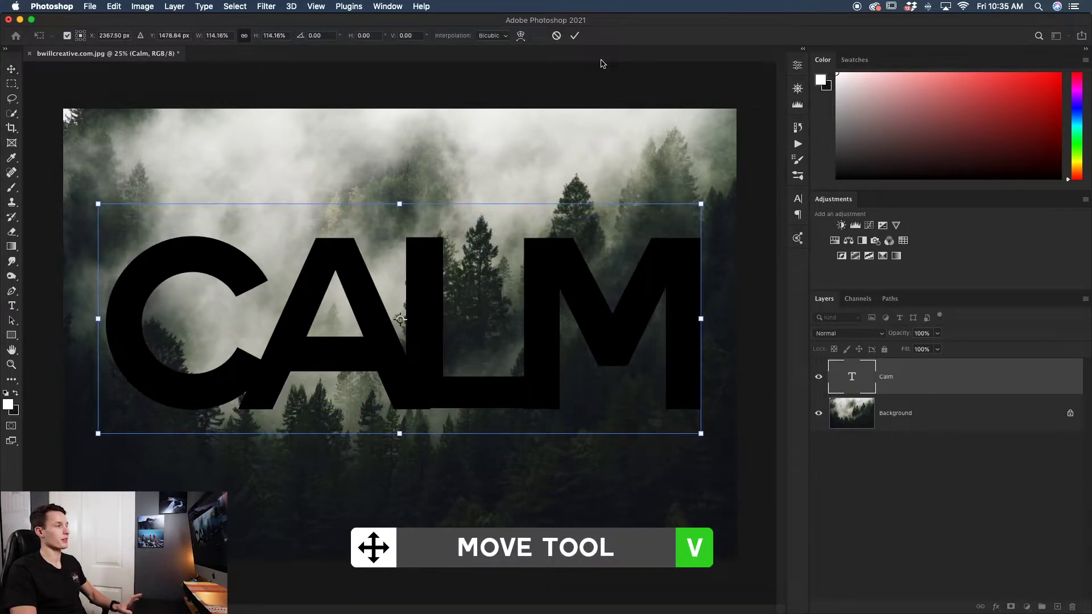
click(577, 38)
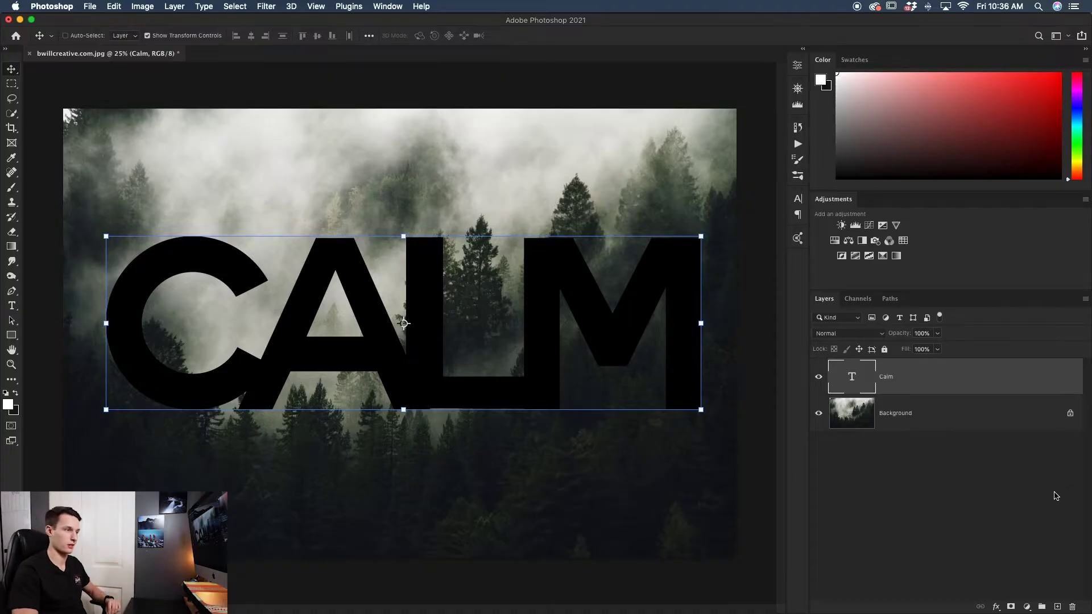
Add a white (ffffff) solid-colour fill layer, Color Fill 1, above the Background photo.
click(990, 414)
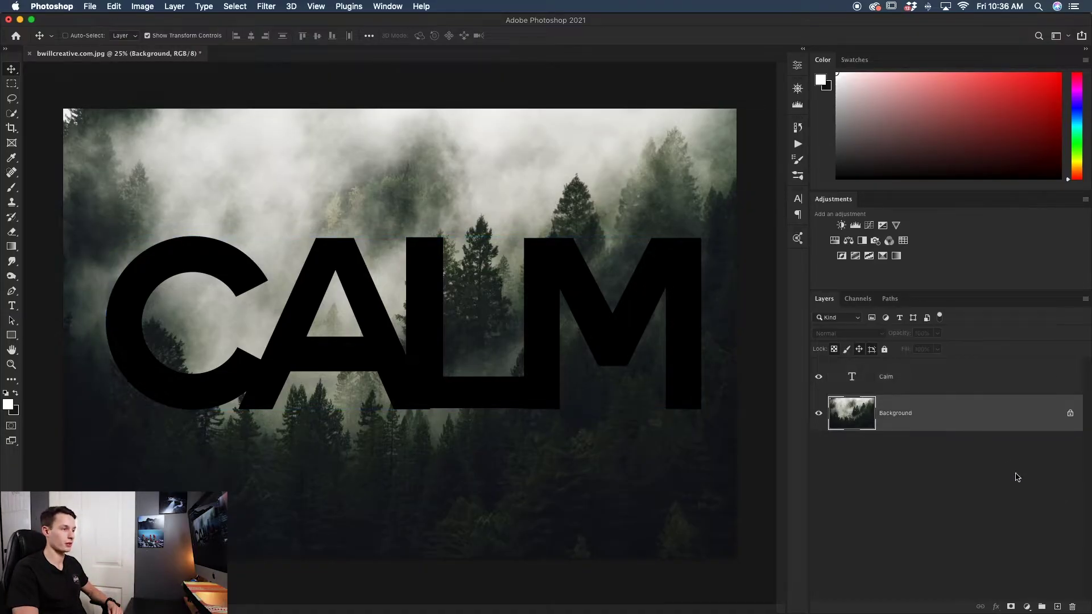
click(175, 7)
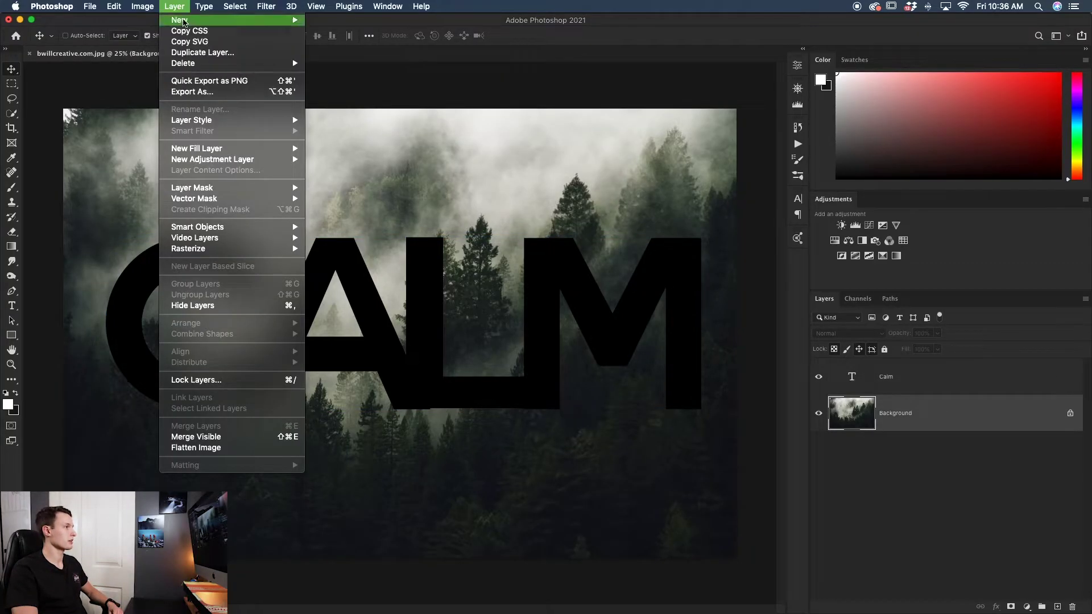
mouse_move(220, 151)
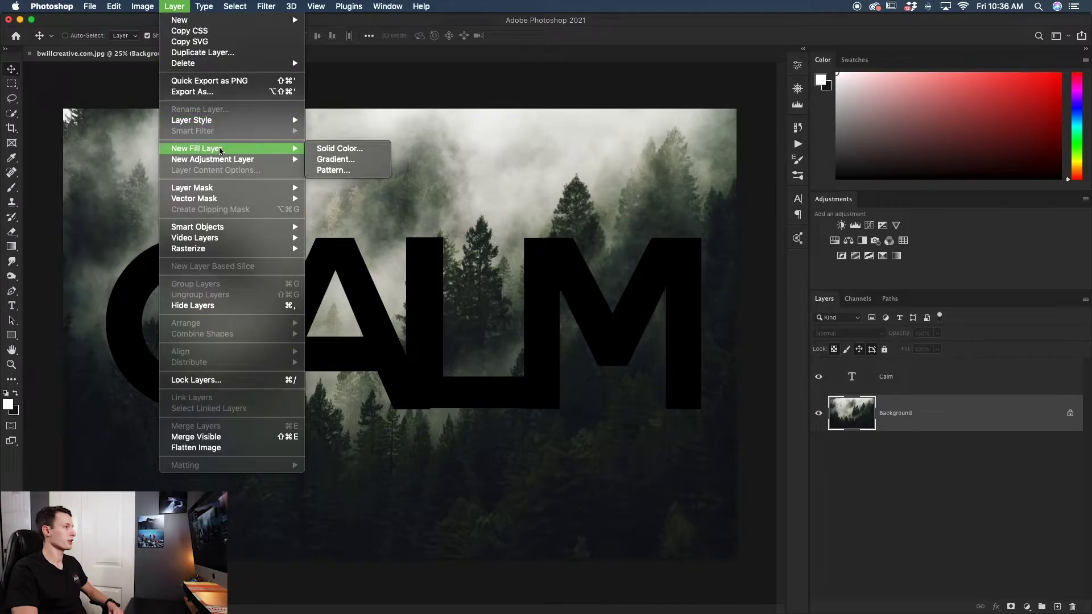
click(339, 149)
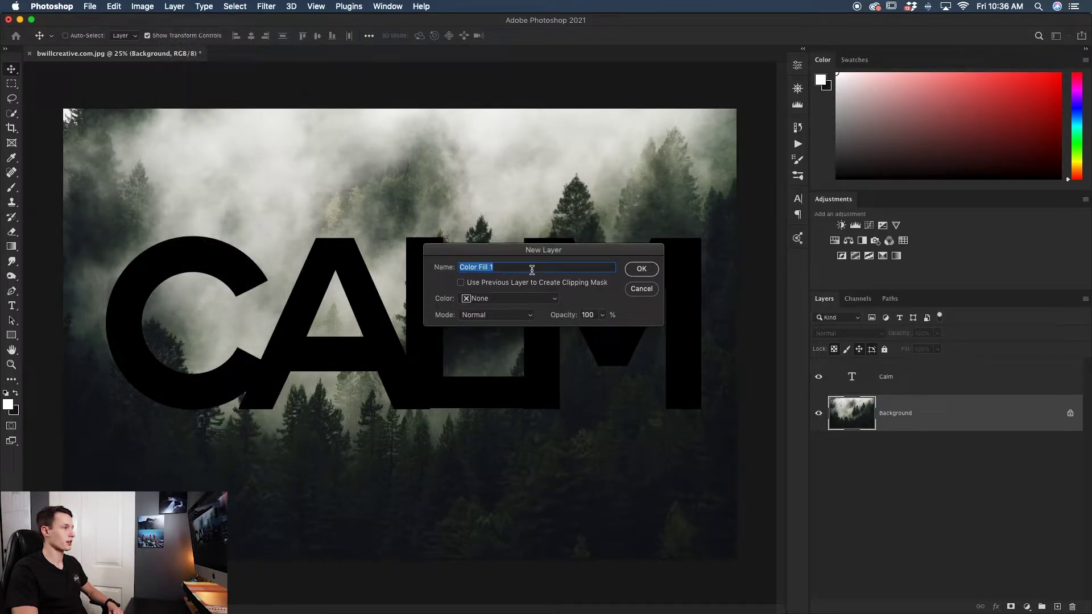
click(642, 268)
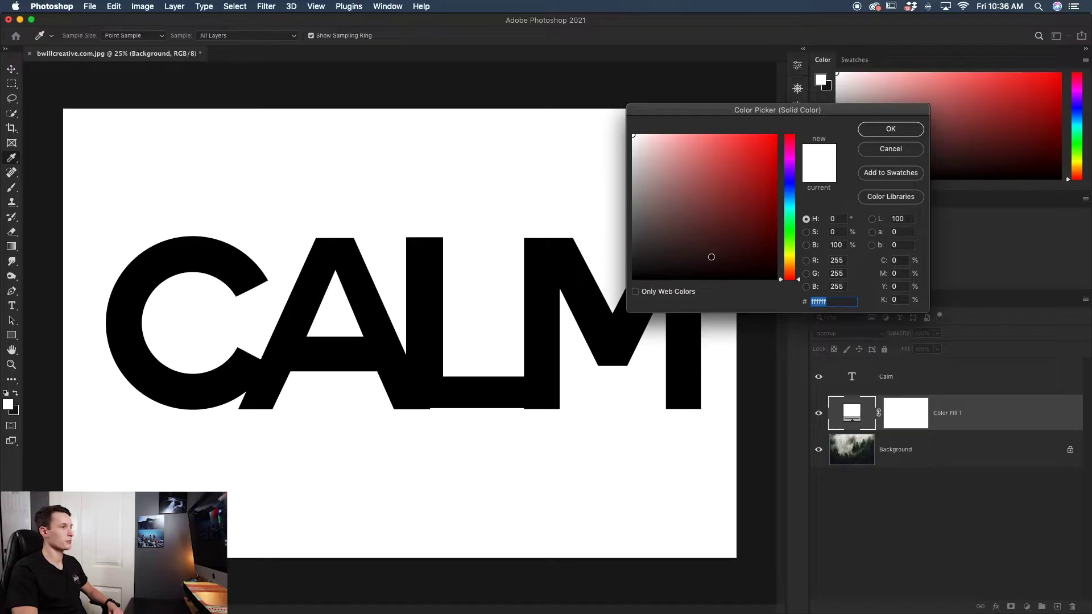
drag(712, 257, 741, 166)
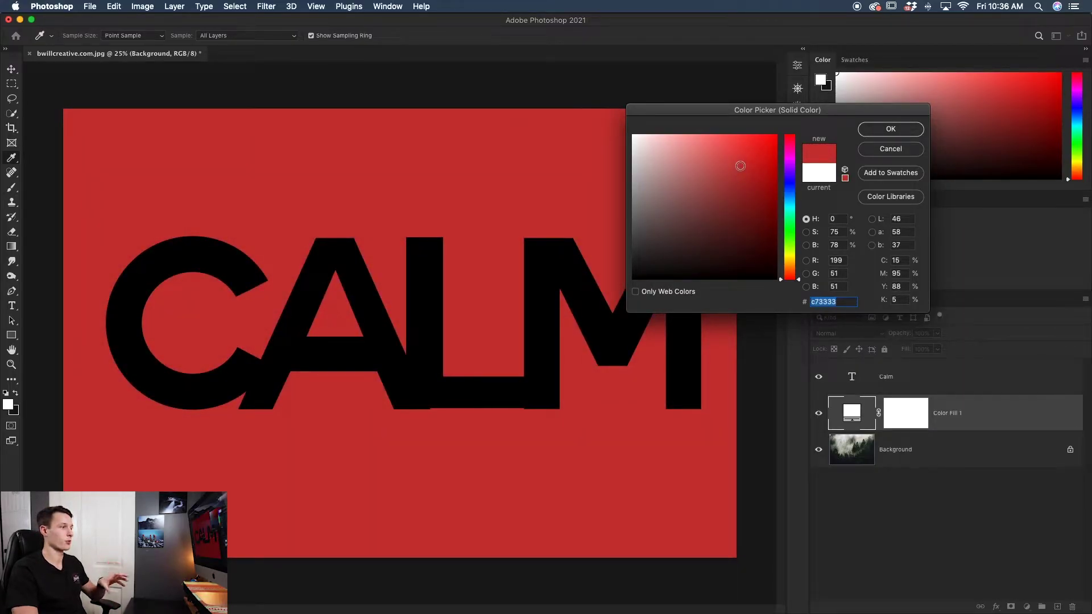
mouse_move(740, 165)
mouse_down()
mouse_move(653, 139)
mouse_move(585, 98)
mouse_up()
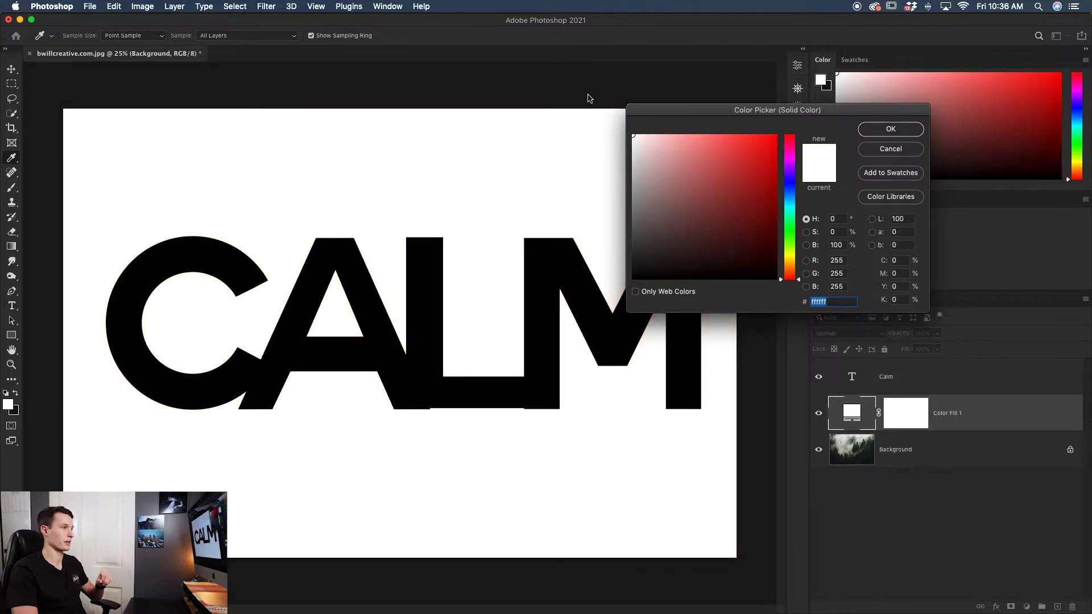
click(891, 129)
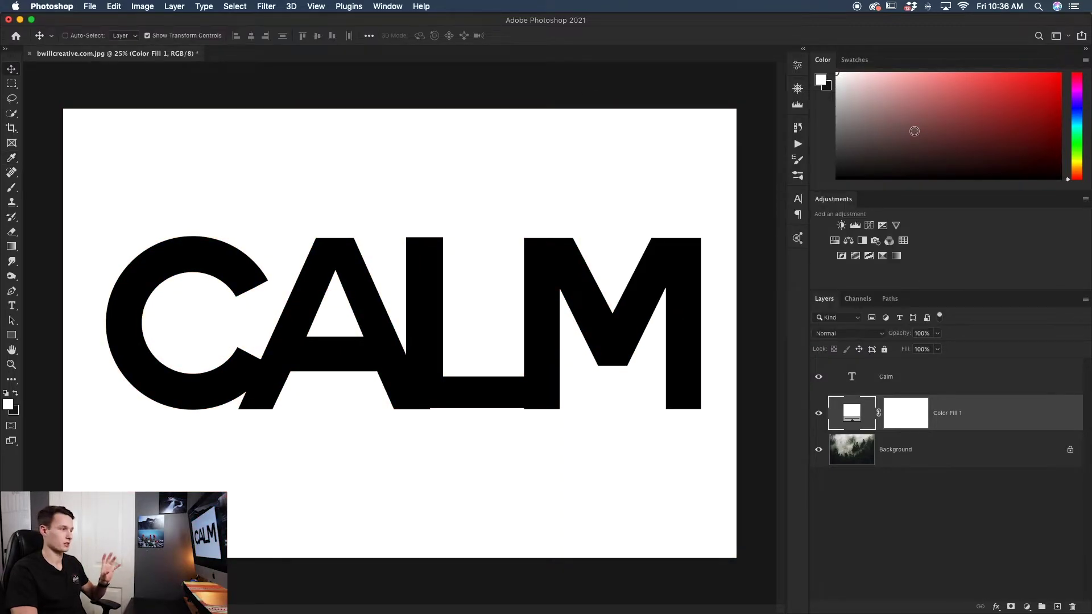
Duplicate the Background photo, move the copy to the top, and clip it to CALM.
click(924, 460)
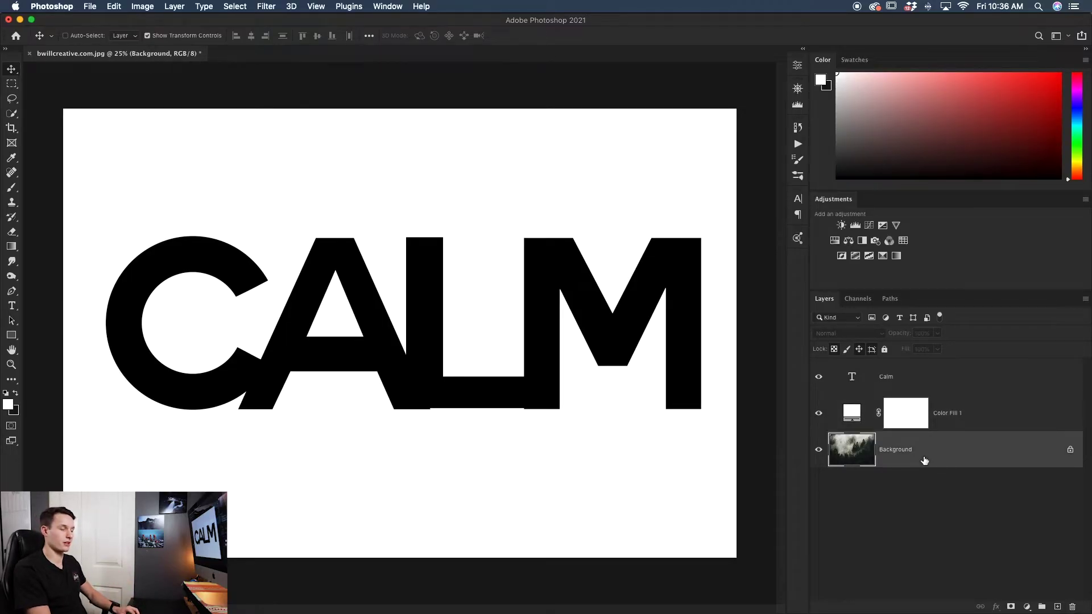
key(super+j)
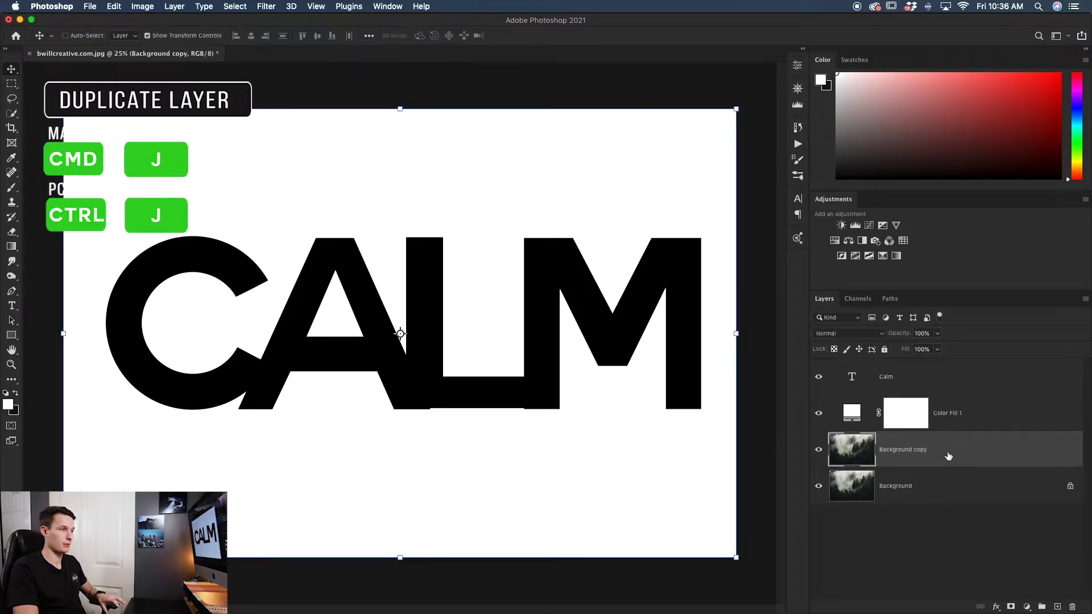
drag(932, 453, 922, 367)
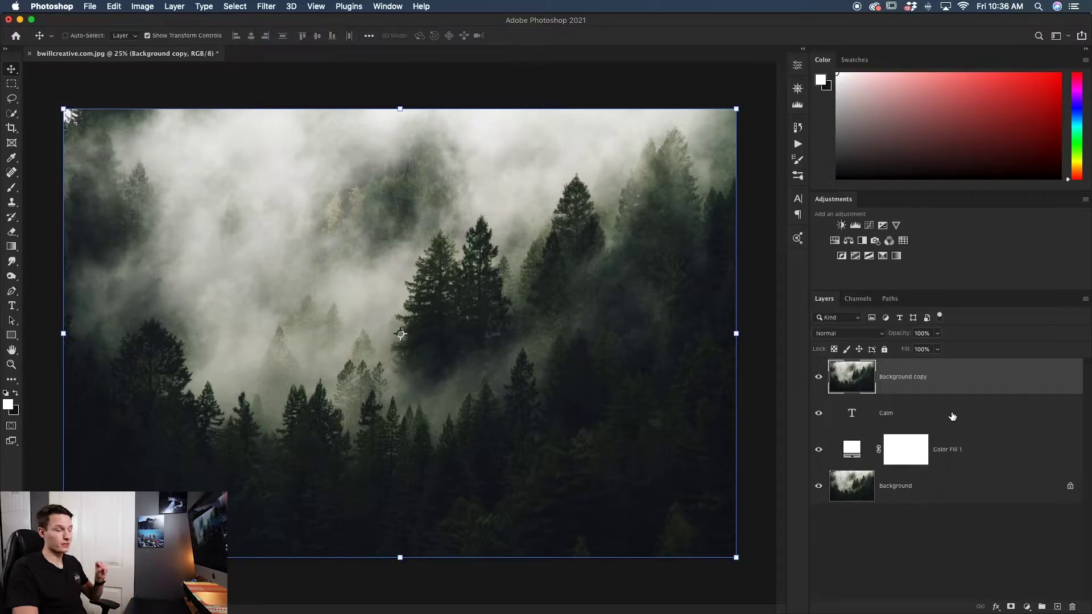
right_click(968, 388)
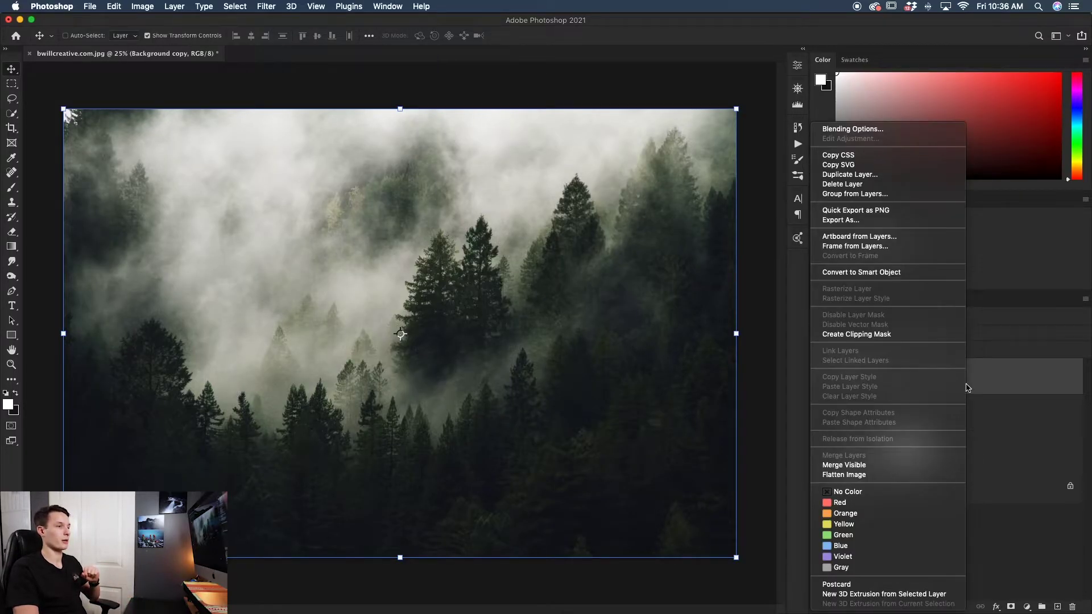
click(909, 335)
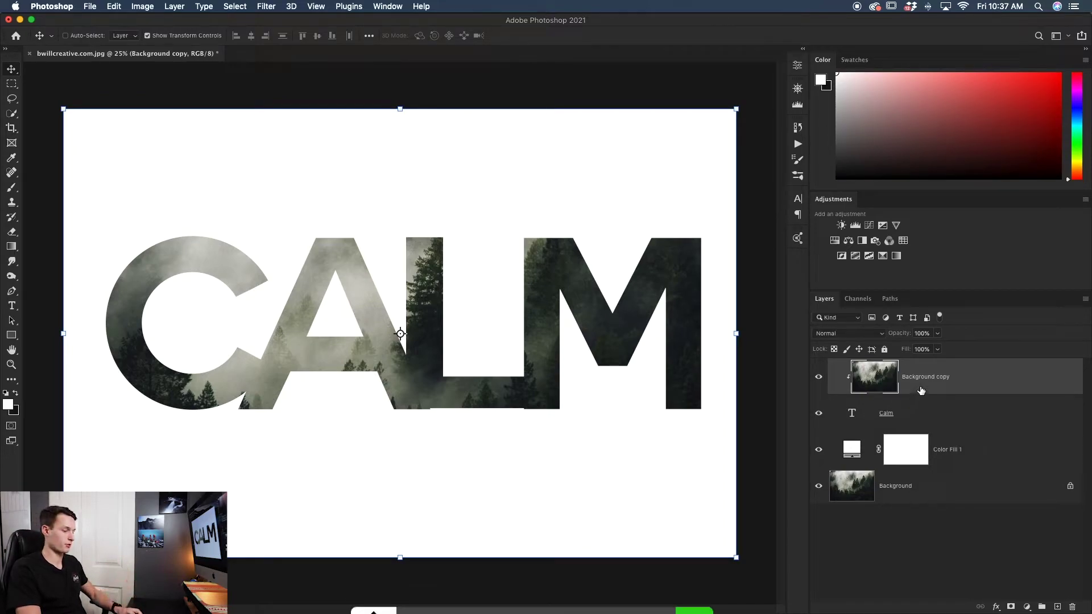
Reposition the photo inside the letters, loosen CALM's tracking to -60, and nudge it left.
drag(475, 302, 510, 350)
click(933, 419)
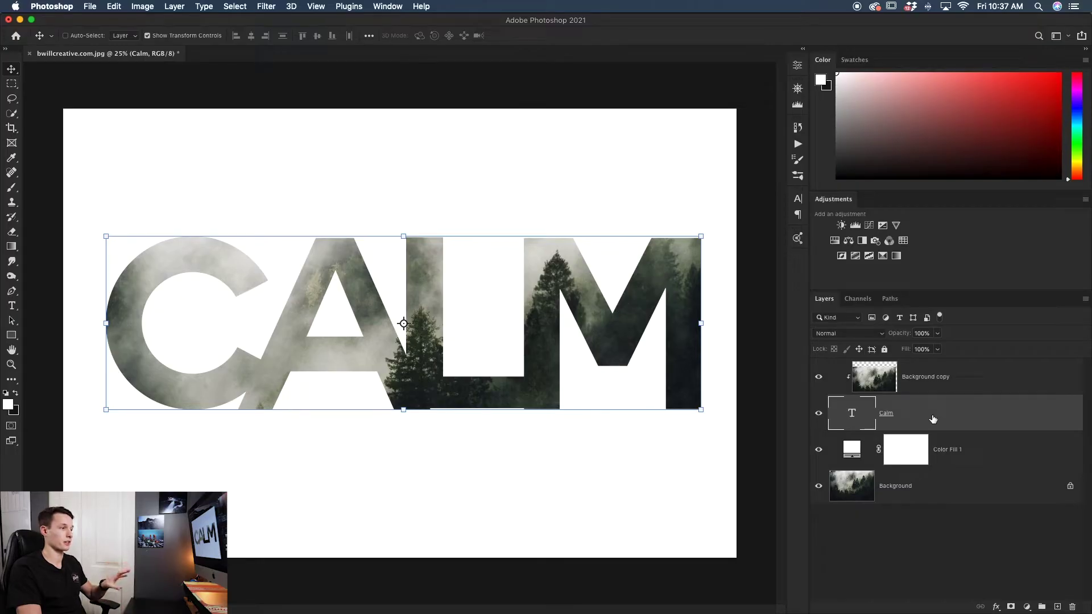
click(798, 200)
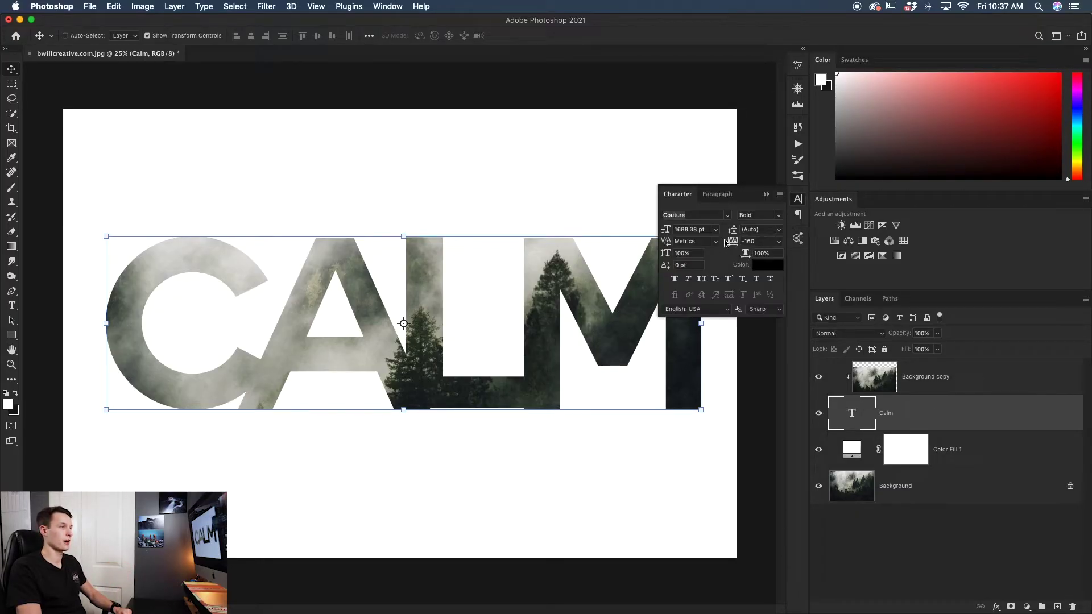
drag(733, 243, 735, 243)
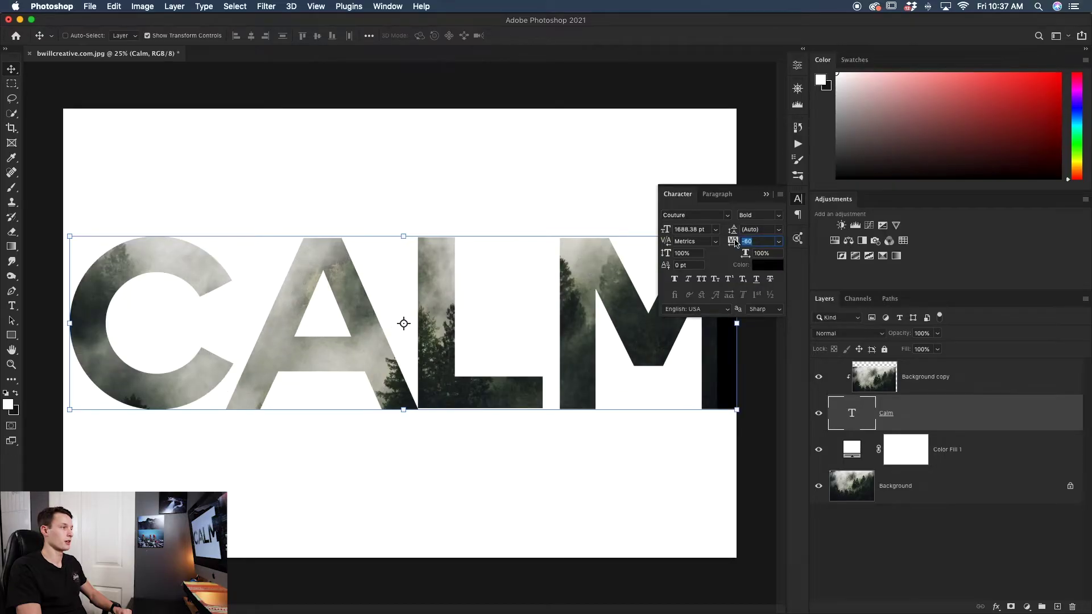
drag(583, 364, 581, 363)
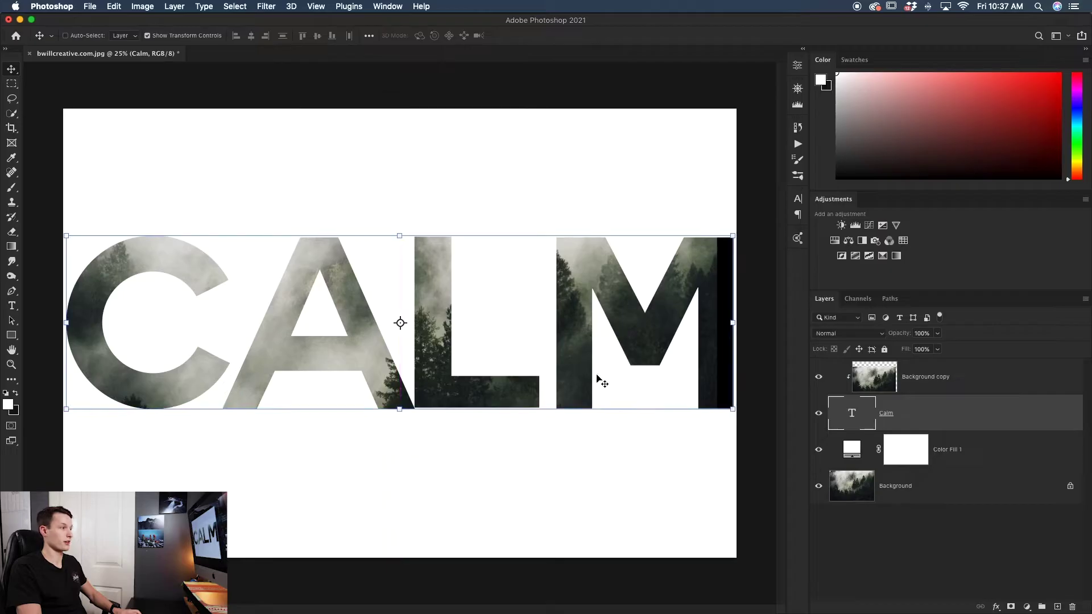
click(880, 554)
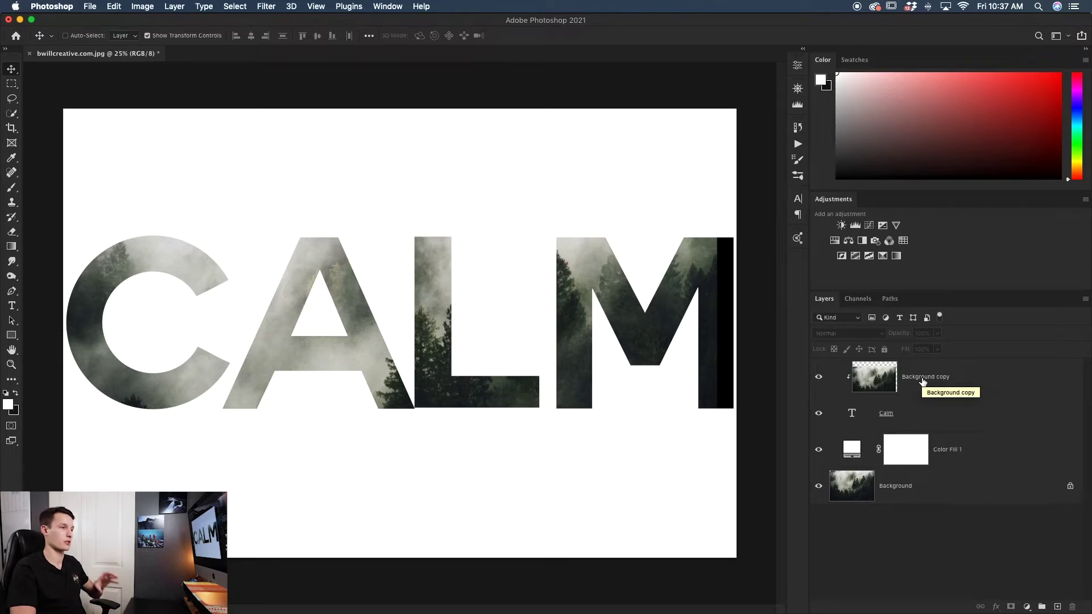
Shift the Background copy photo right so the M is fully filled.
click(967, 385)
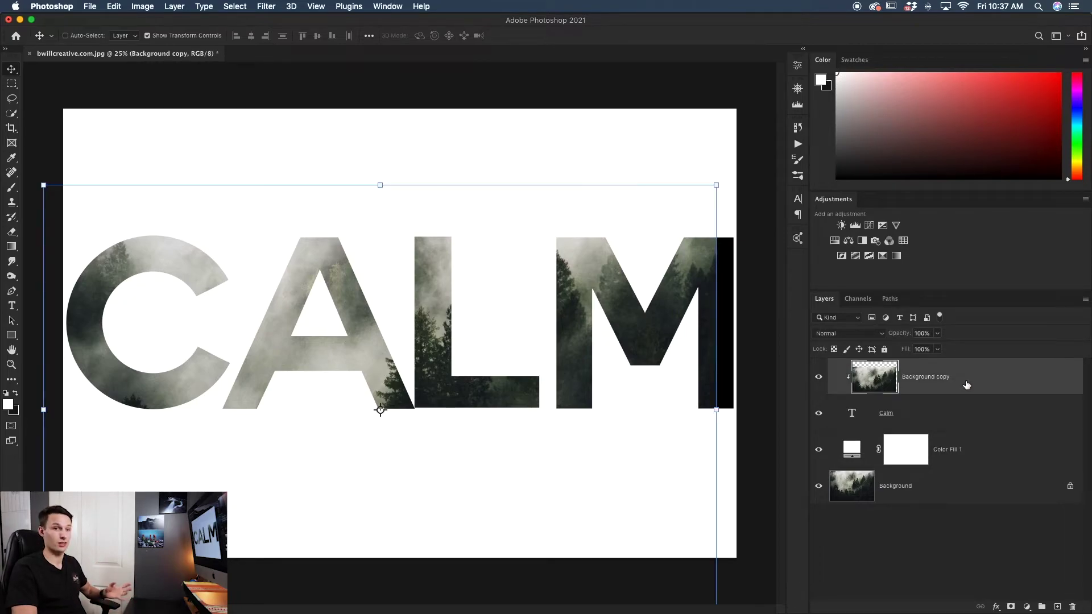
drag(576, 349, 592, 349)
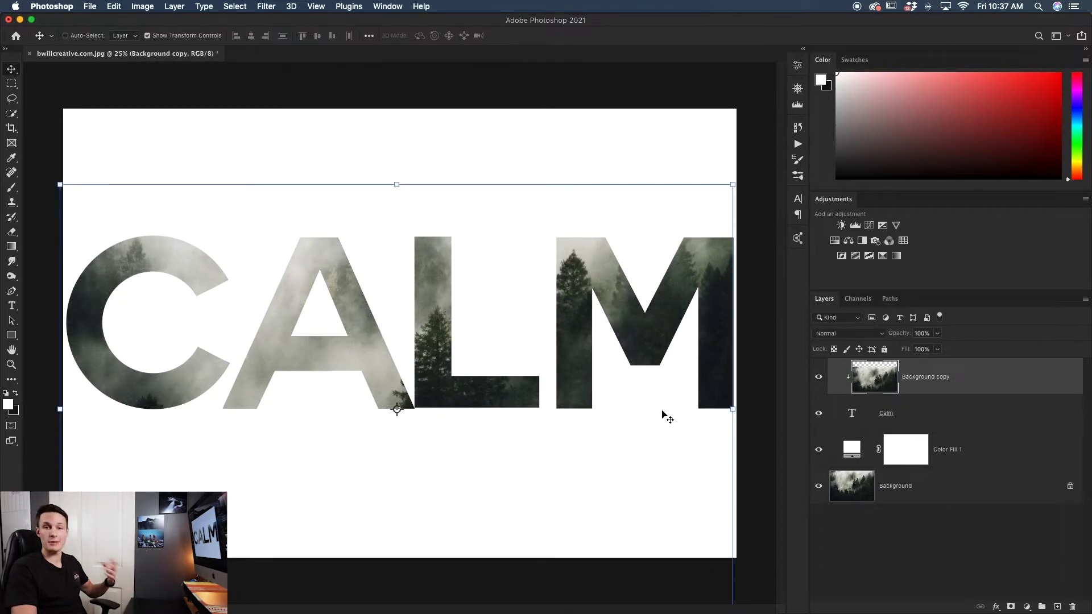
click(909, 520)
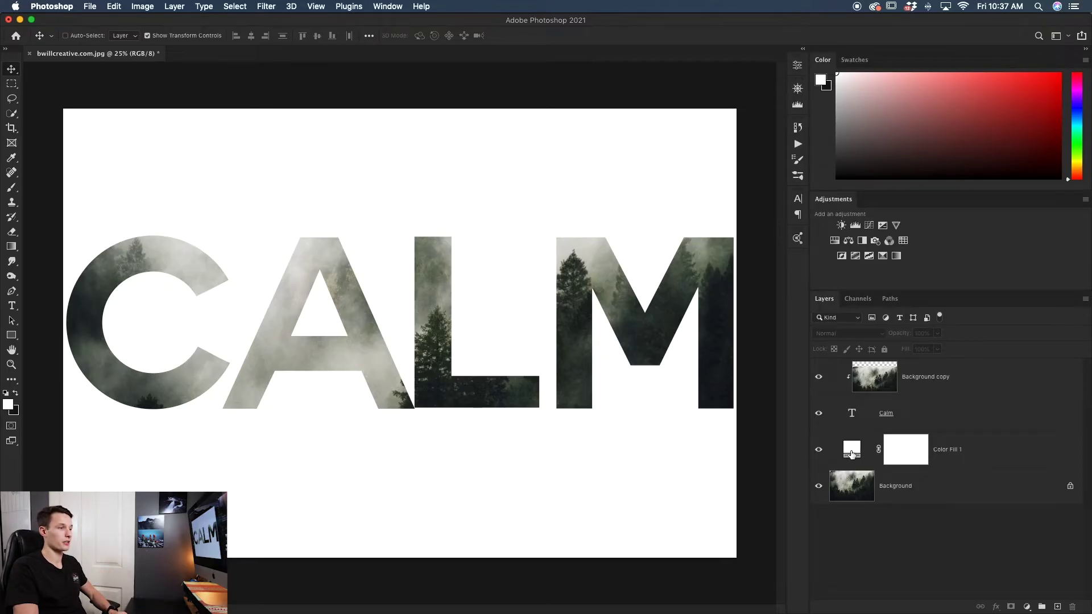
double_click(852, 454)
Change the Color Fill 1 colour to the dark slate teal 475959.
drag(739, 228, 743, 173)
drag(795, 225, 778, 205)
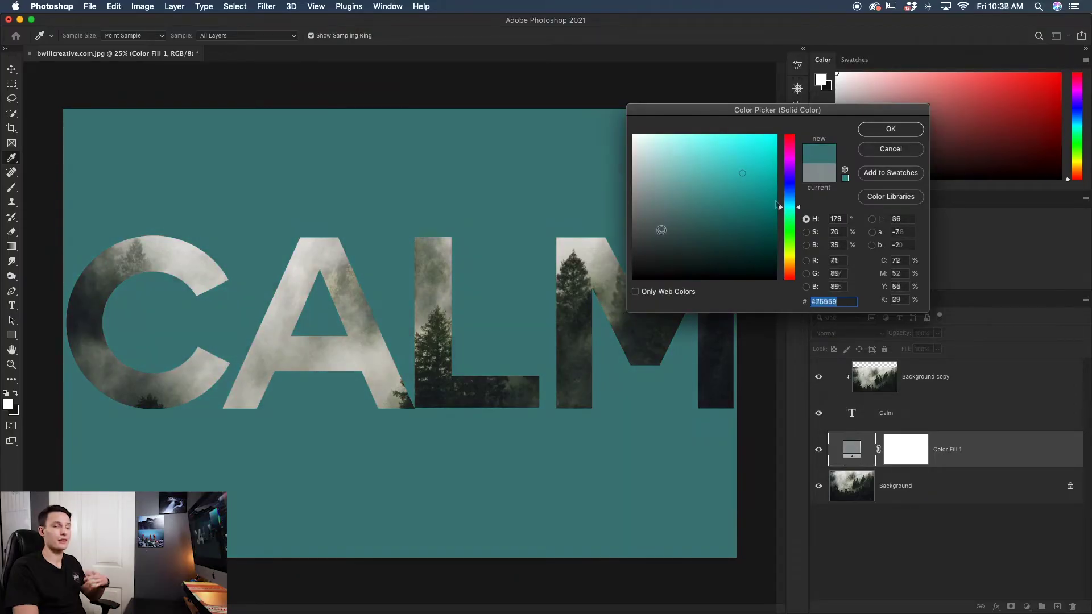
click(901, 129)
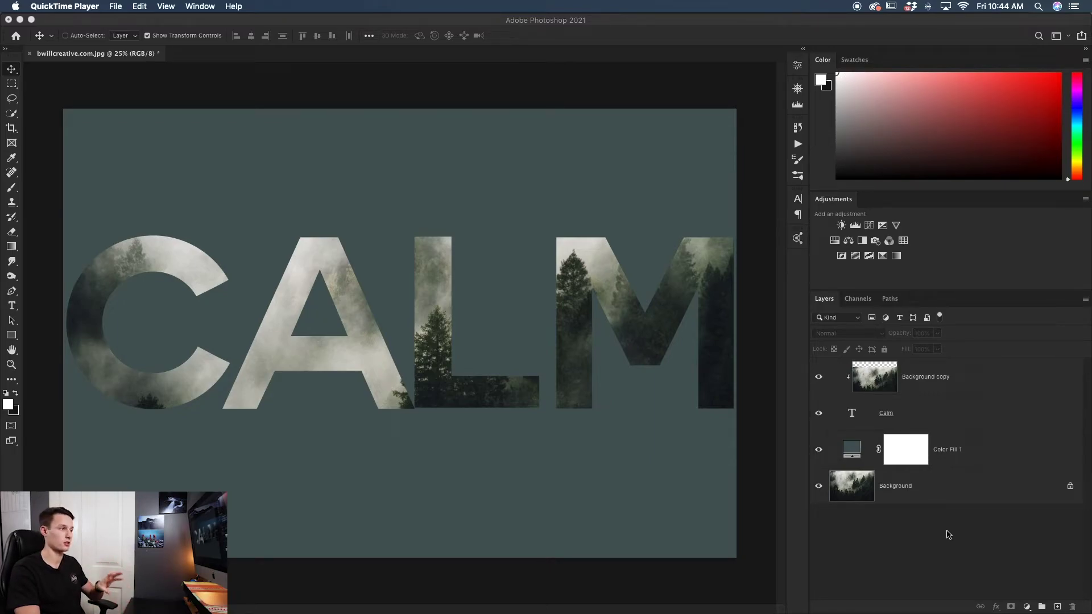
Add a Drop Shadow to CALM: 100% opacity, 91° angle, 21 px distance, 38 px size.
click(948, 535)
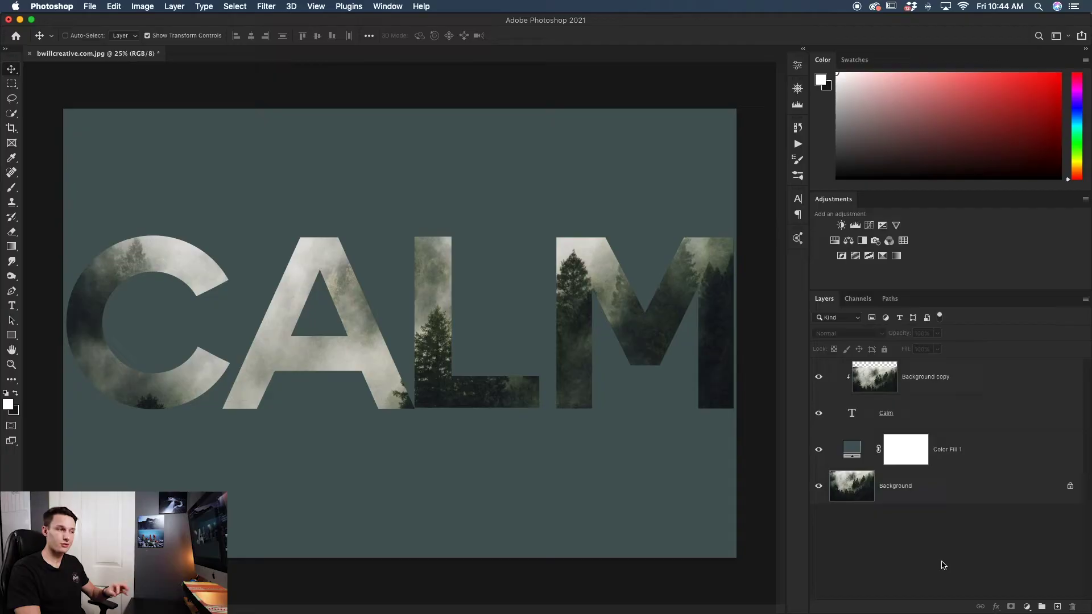
double_click(935, 424)
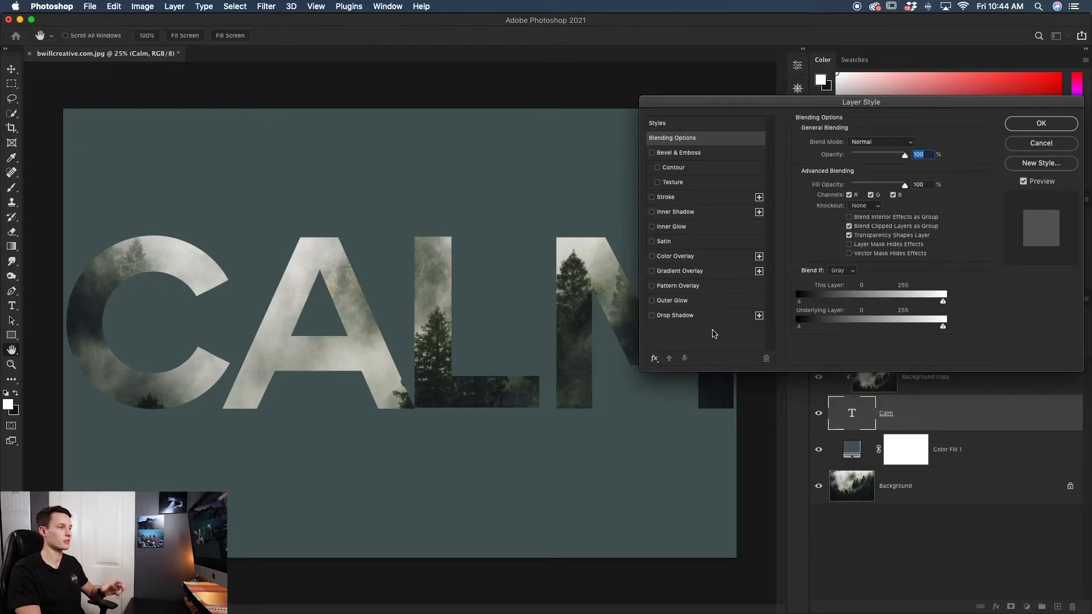
click(707, 320)
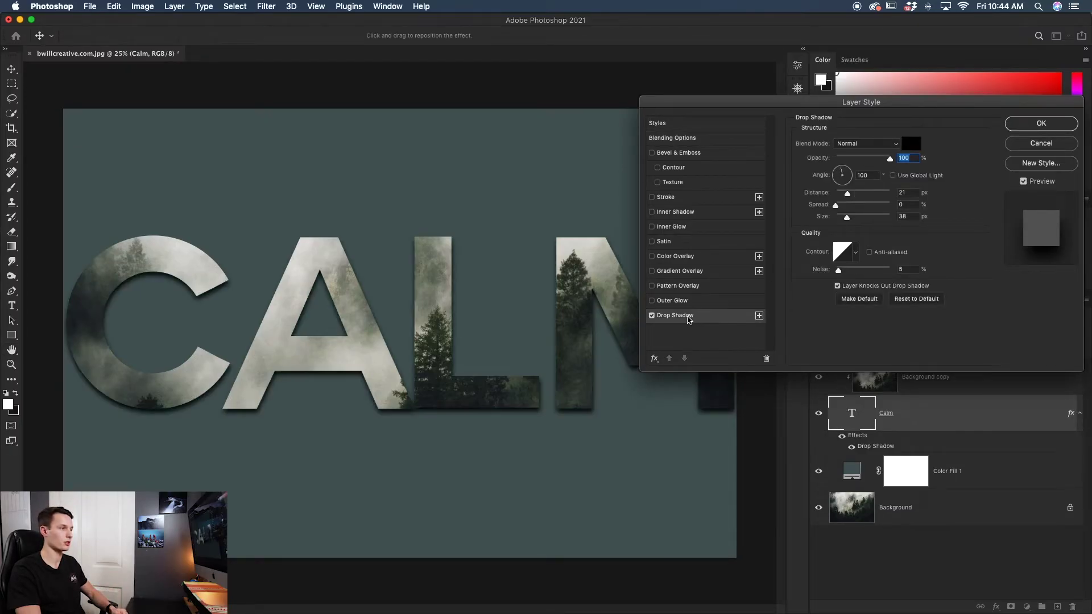
drag(799, 104, 858, 98)
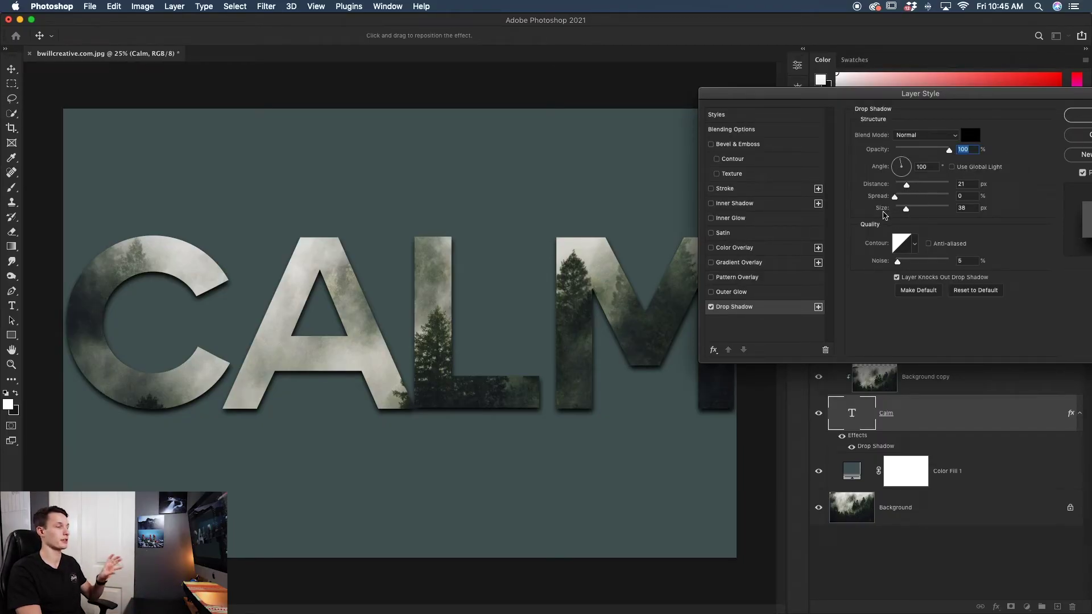
click(908, 173)
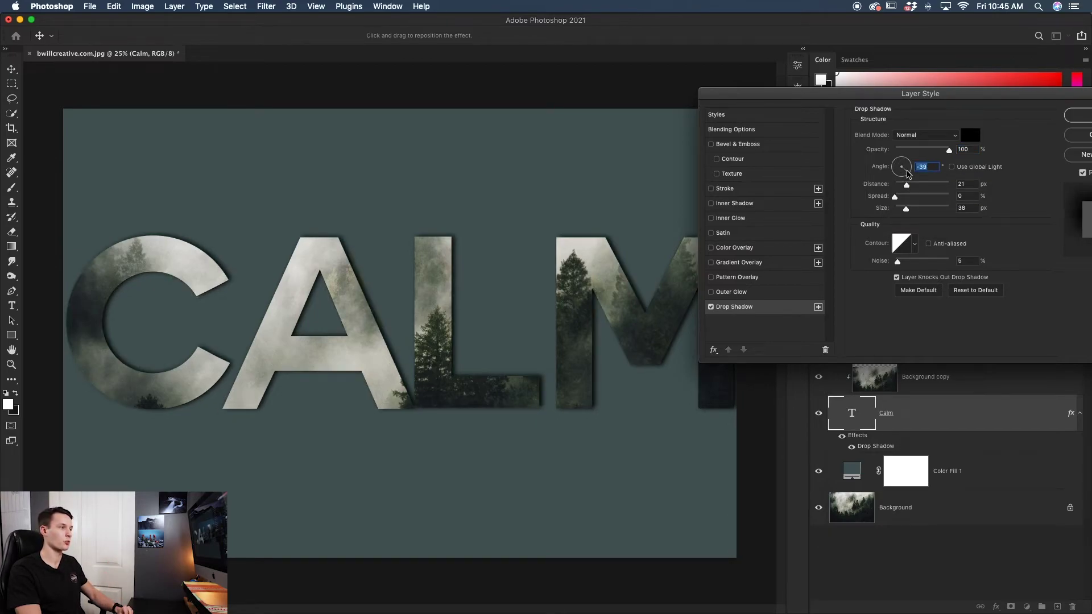
drag(908, 174, 901, 160)
drag(892, 96, 851, 92)
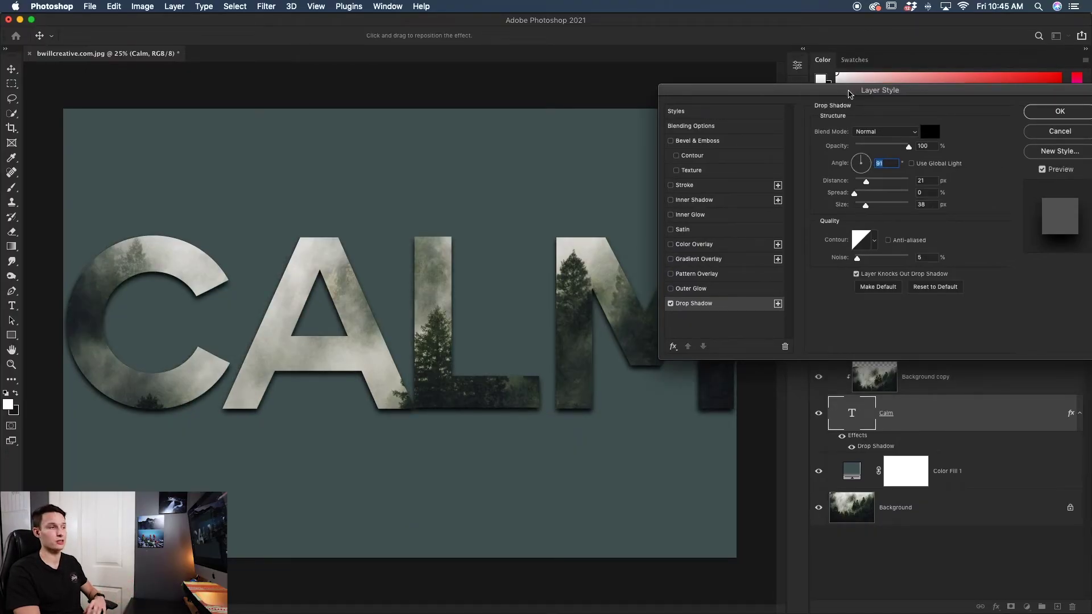
Add a 10 px white Stroke positioned inside the CALM letters.
click(697, 185)
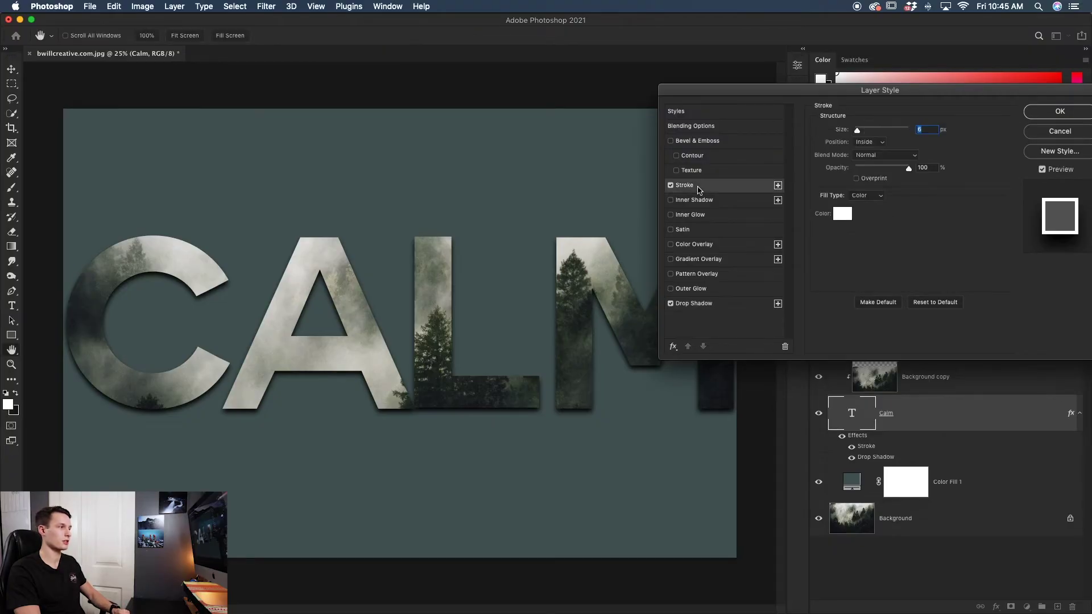
click(871, 142)
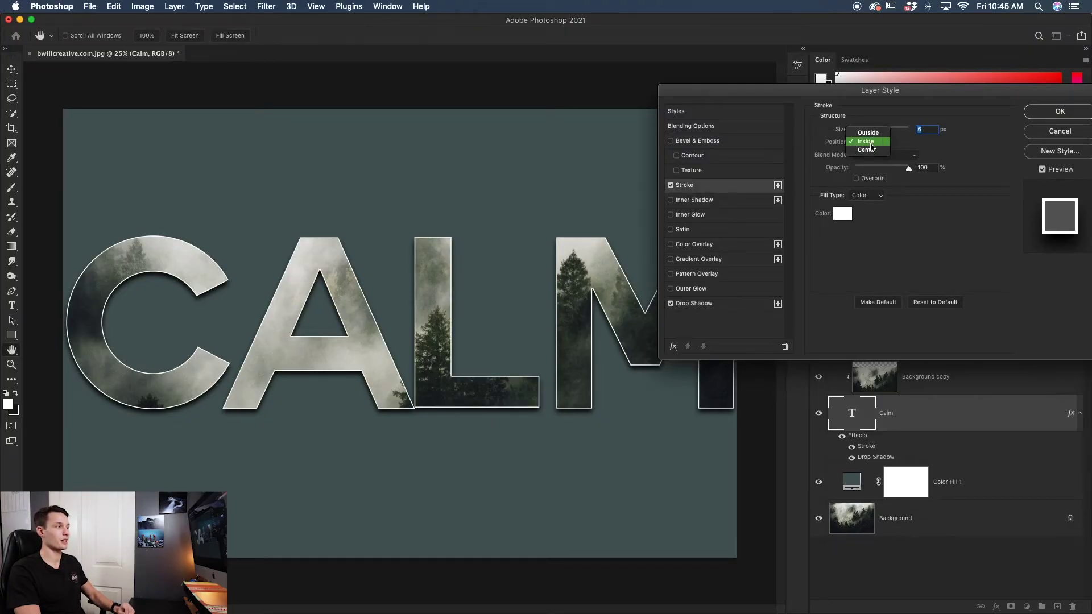
click(871, 142)
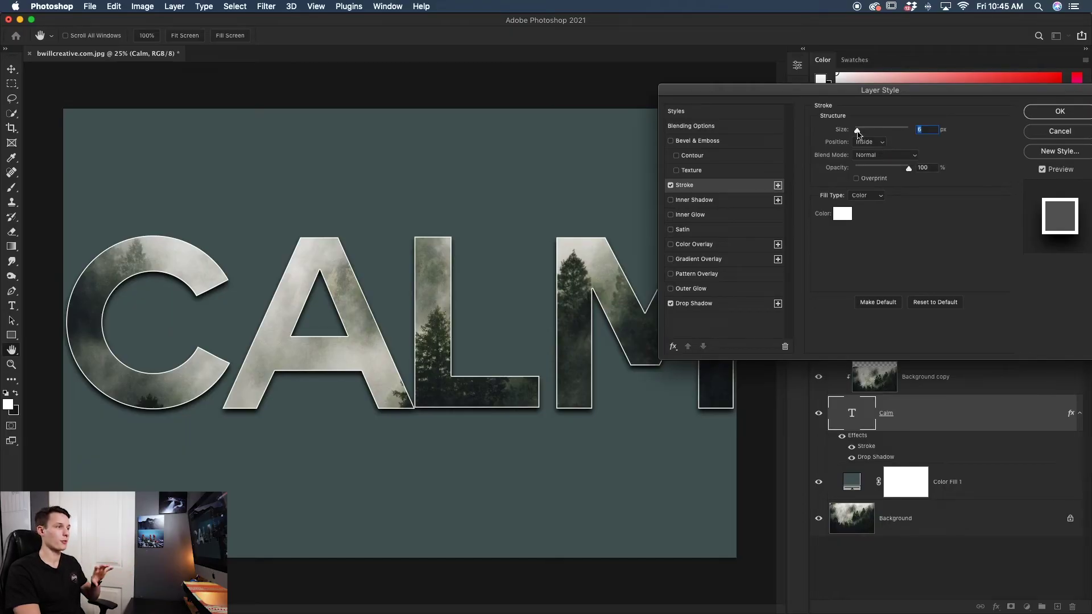
drag(857, 132, 861, 132)
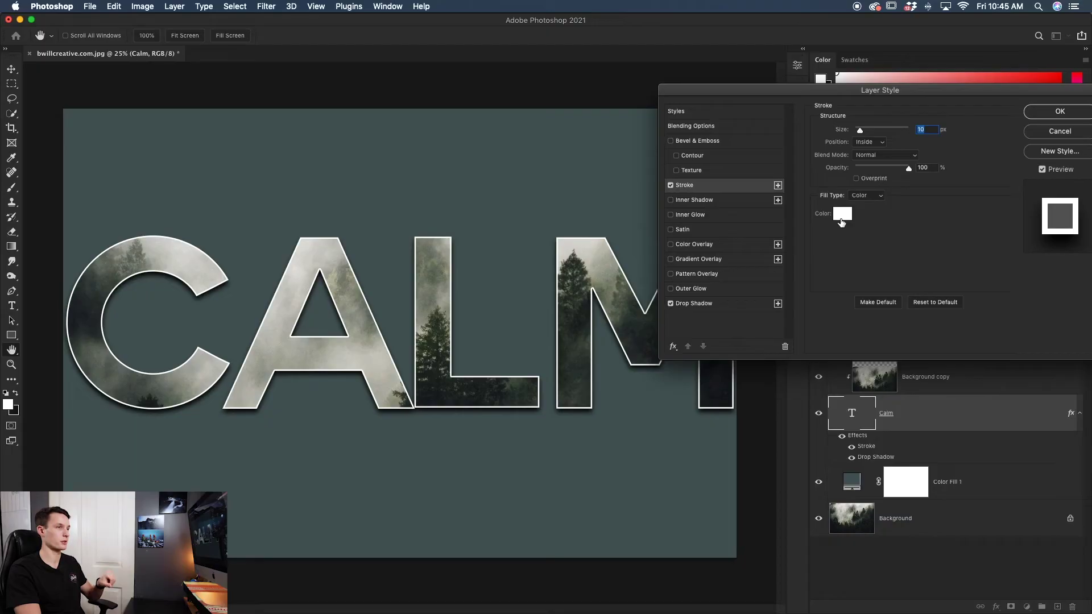
Commit the white Stroke and Drop Shadow on the Calm layer, then recheck the Stroke settings and close.
click(1047, 114)
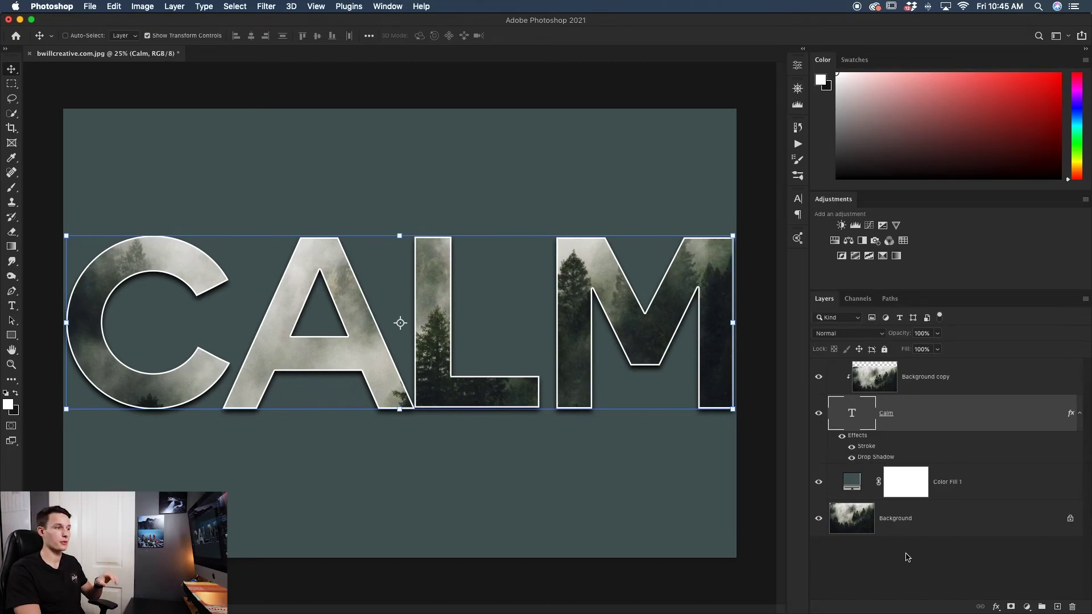
double_click(864, 447)
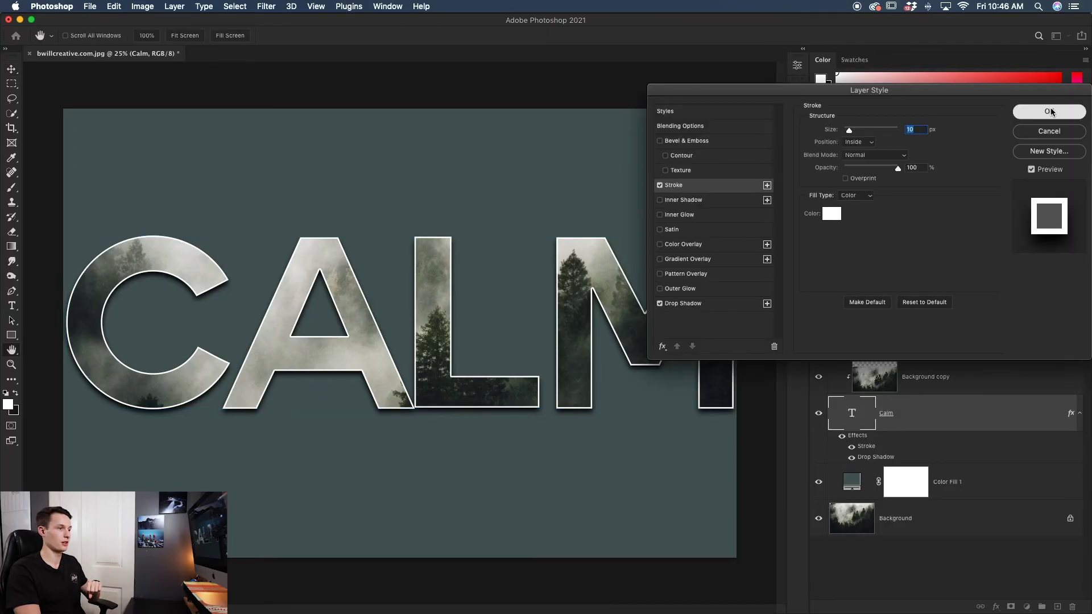
click(1050, 111)
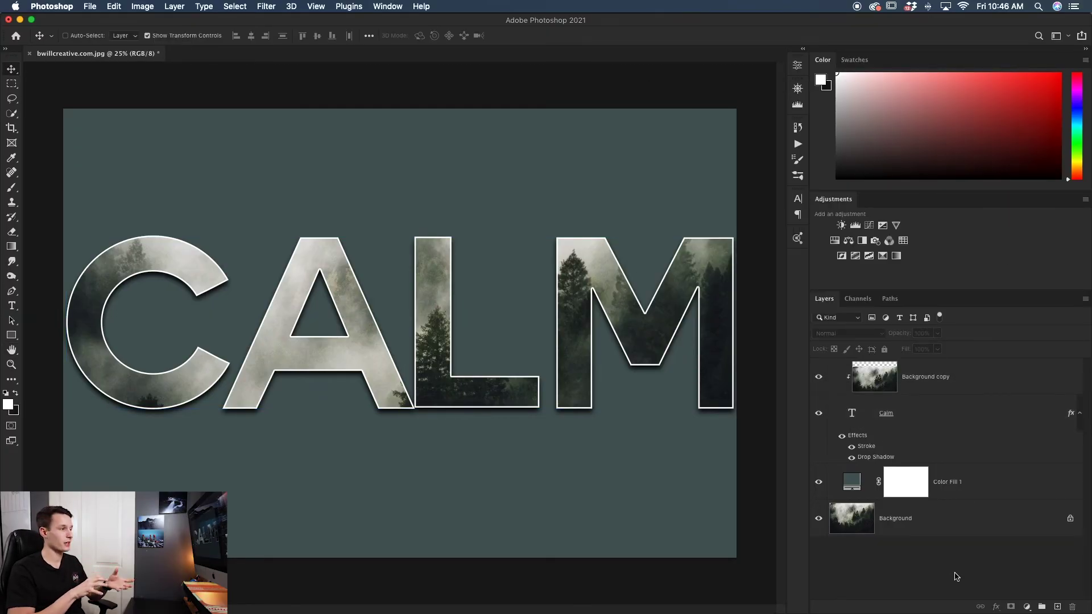